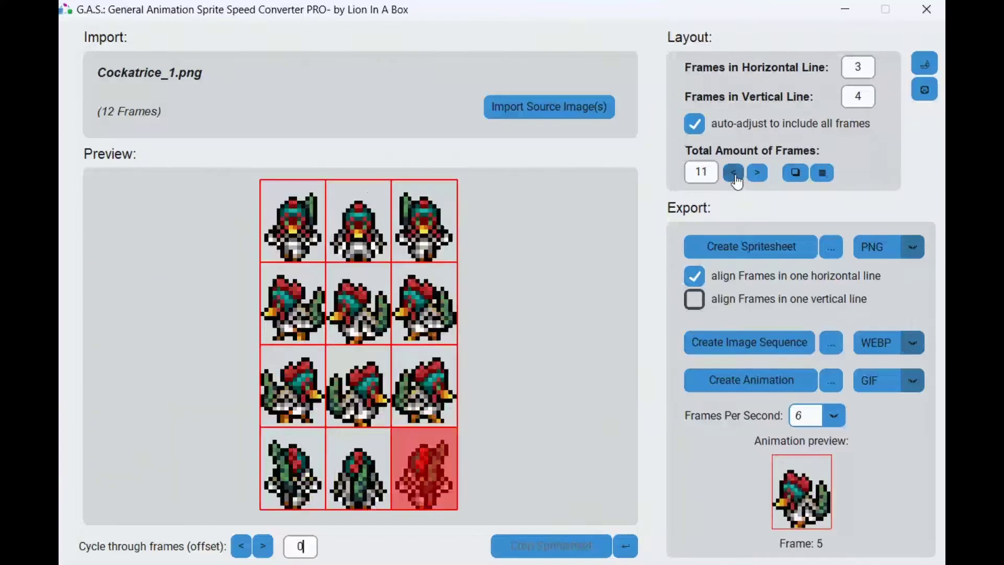
- Return the total frame count to all 12 frames and create the Cockatrice_1 sheet.png spritesheet
click(734, 176)
click(734, 176)
click(734, 175)
click(734, 176)
click(734, 175)
click(734, 175)
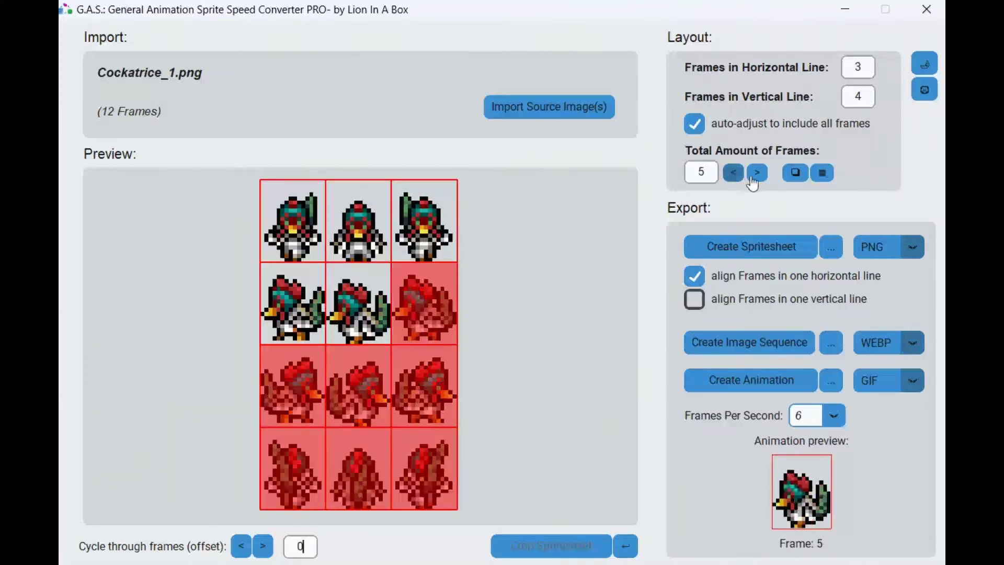
click(756, 175)
click(756, 175)
click(756, 176)
click(756, 175)
click(756, 175)
click(756, 175)
click(757, 176)
click(739, 246)
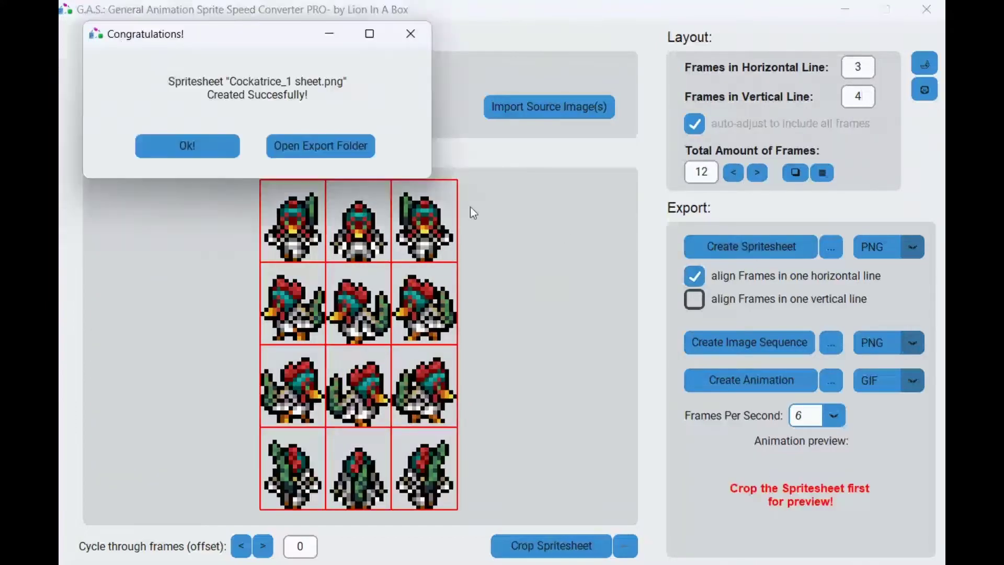
click(313, 148)
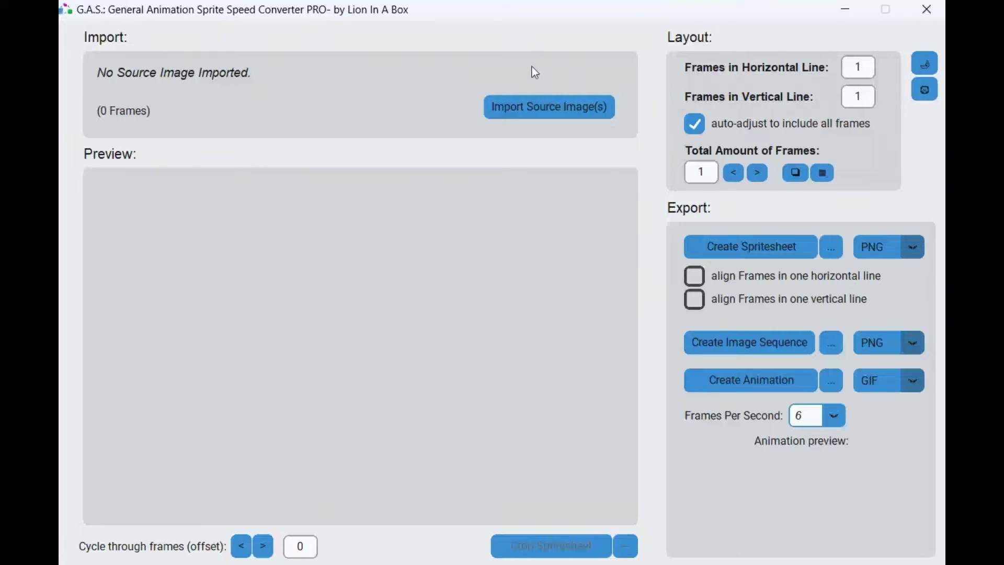
- Import Cockatrice_1.png from the Image Samples folder as the source image
click(558, 115)
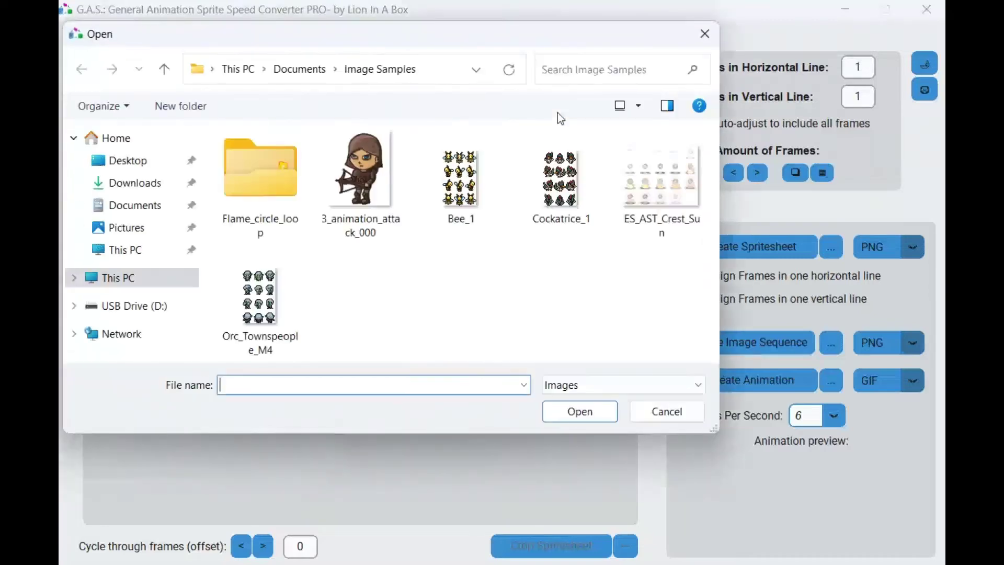
double_click(563, 181)
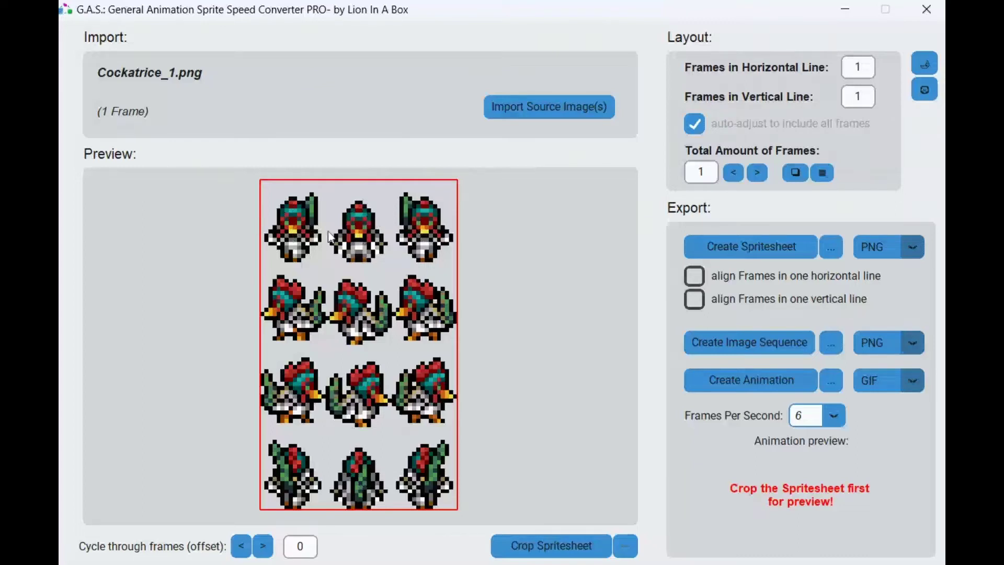
- Set 3 frames in the horizontal line and 4 in the vertical line for 12 frames
double_click(862, 70)
text(3)
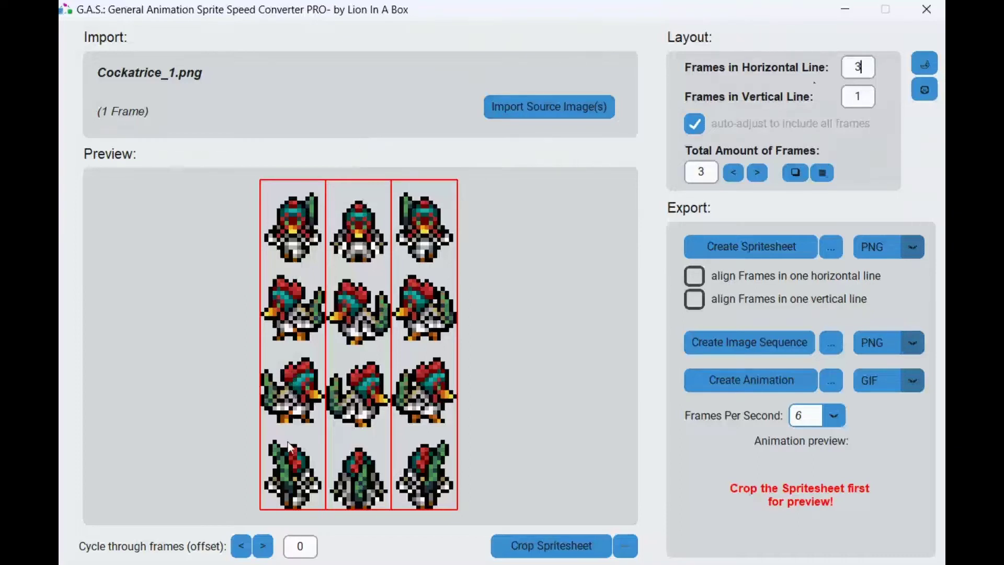
click(861, 100)
key(BackSpace)
text(4)
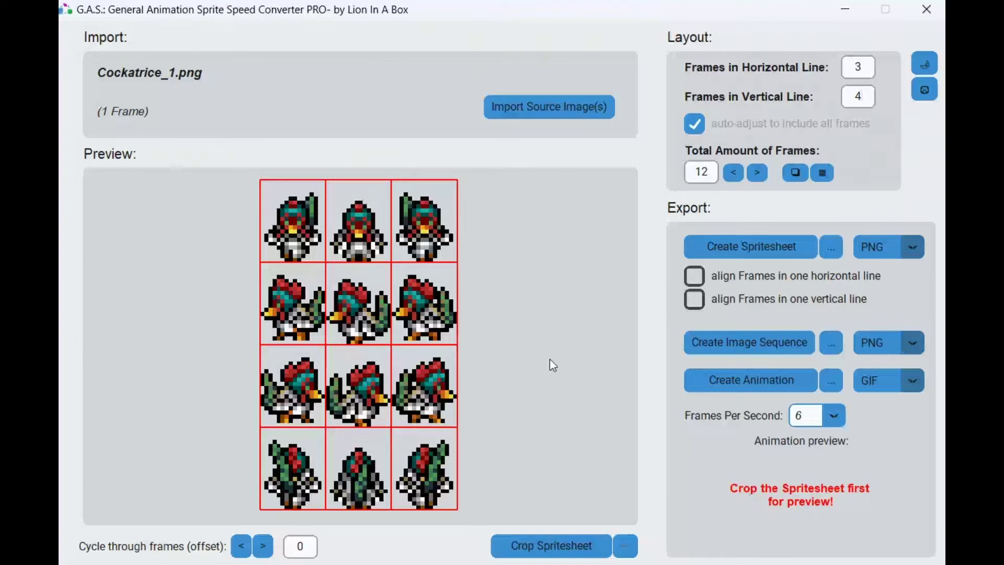
- Align the frames in one horizontal line and create Cockatrice_1 sheet.png
click(750, 343)
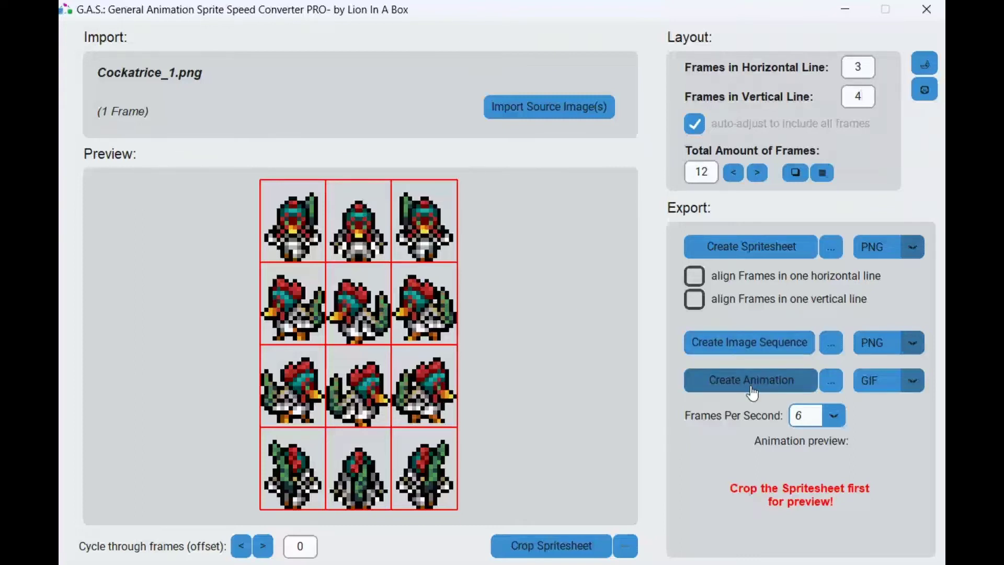
click(751, 310)
click(766, 285)
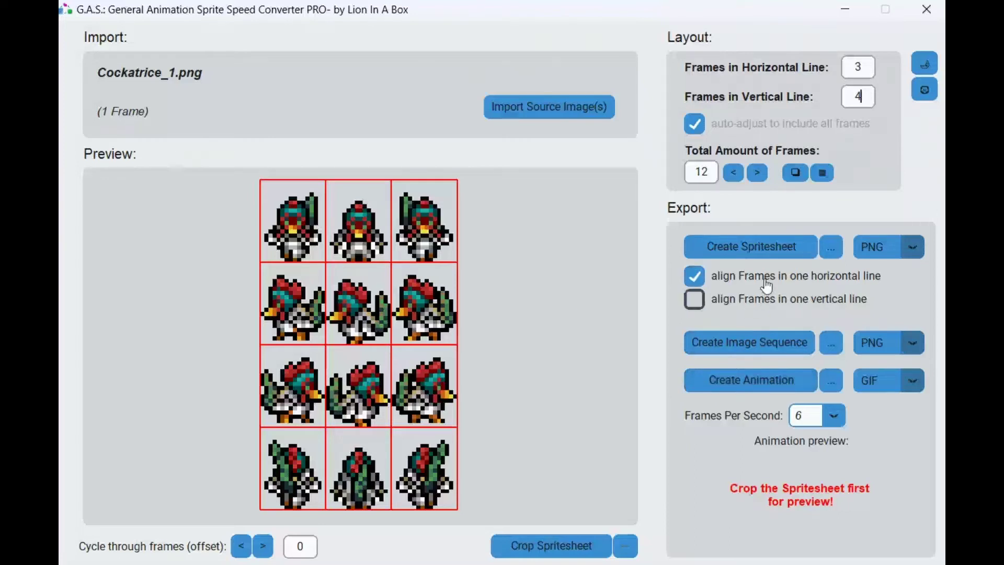
click(731, 246)
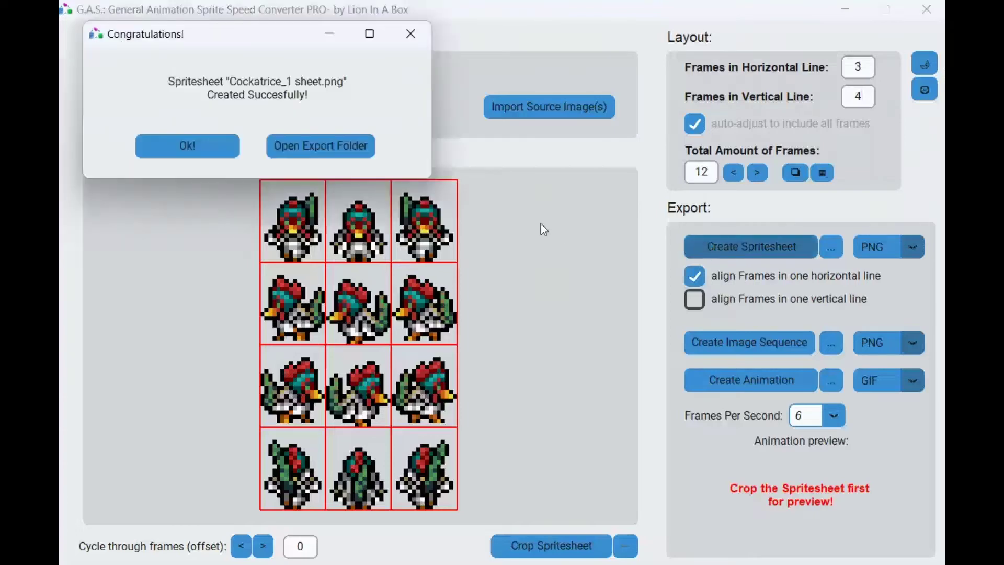
- Open the export folder and delete the Cockatrice_1 sheet file
click(316, 146)
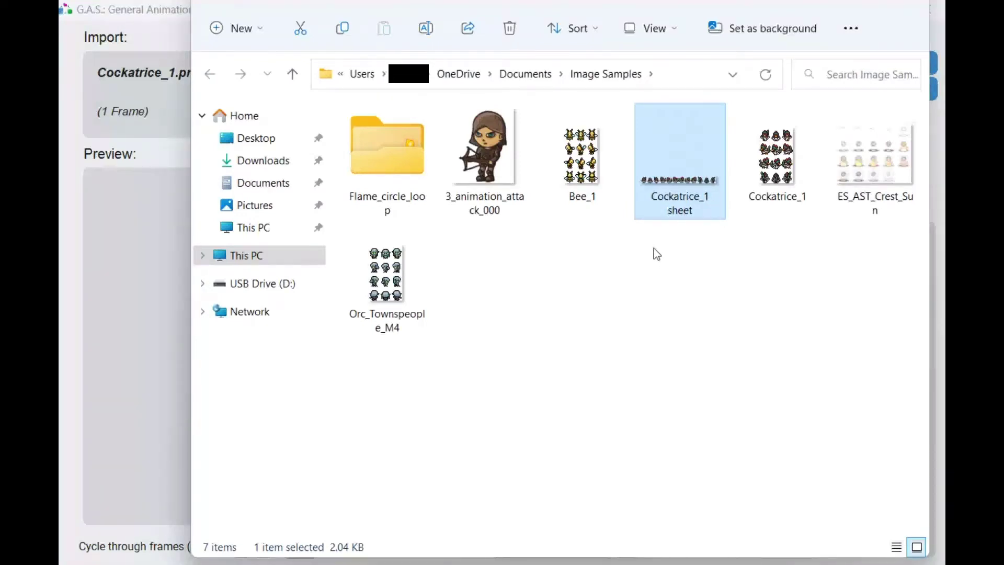
key(Delete)
- Create Cockatrice_1 animation.gif at 6 fps and preview it in Photos
click(139, 294)
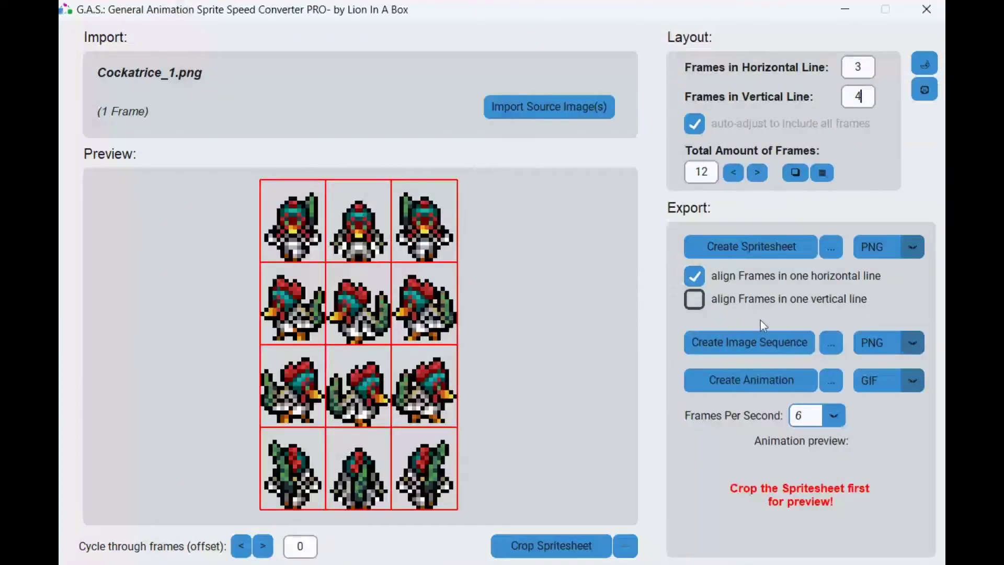
click(754, 386)
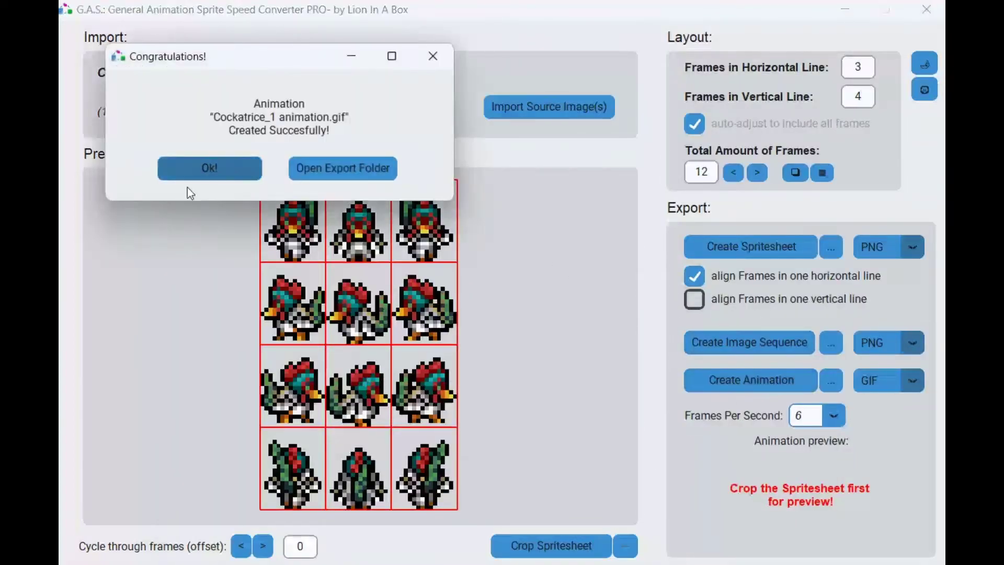
click(195, 175)
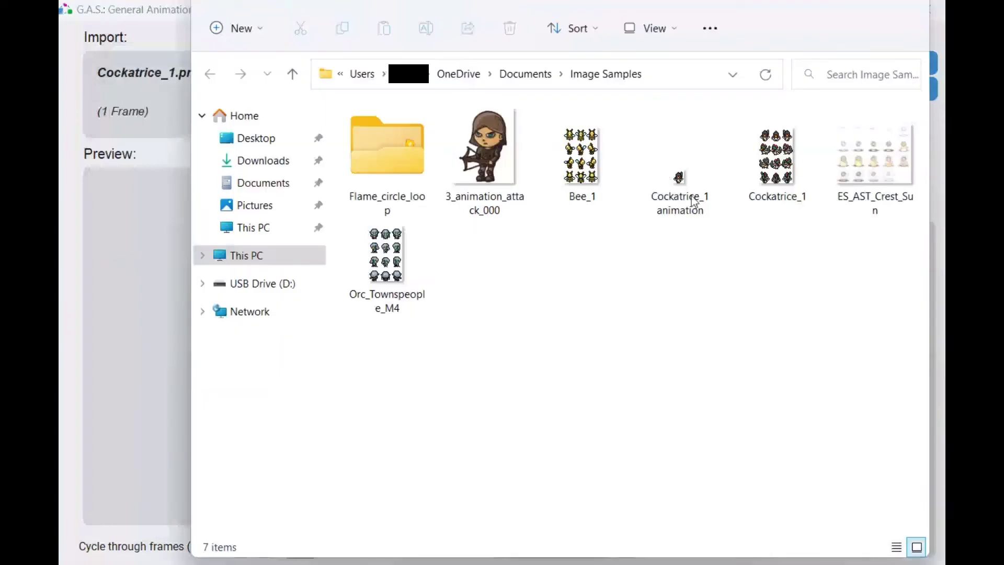
key(alt+Tab)
click(683, 183)
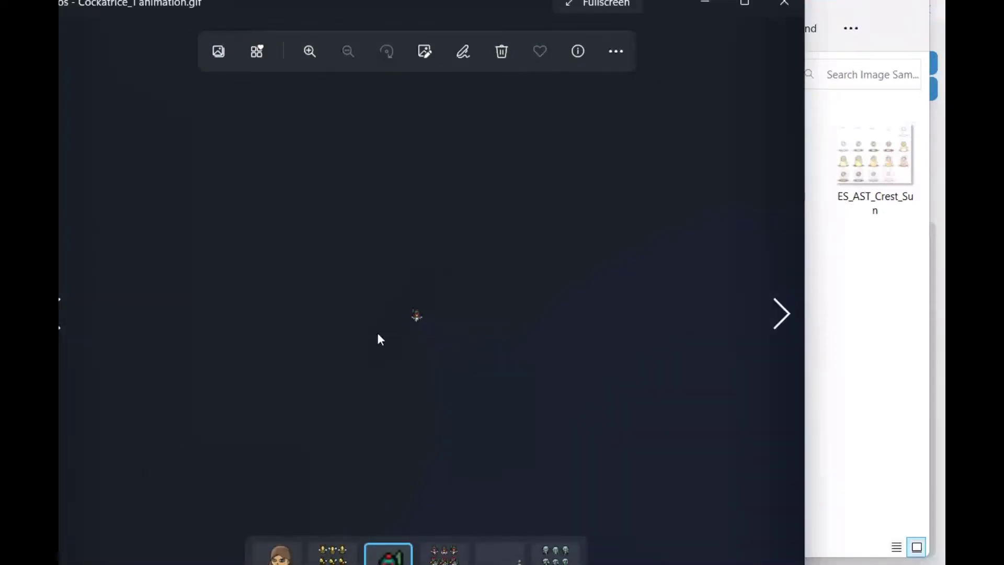
- Export the frames as a WEBP image sequence
click(784, 4)
key(alt+Tab)
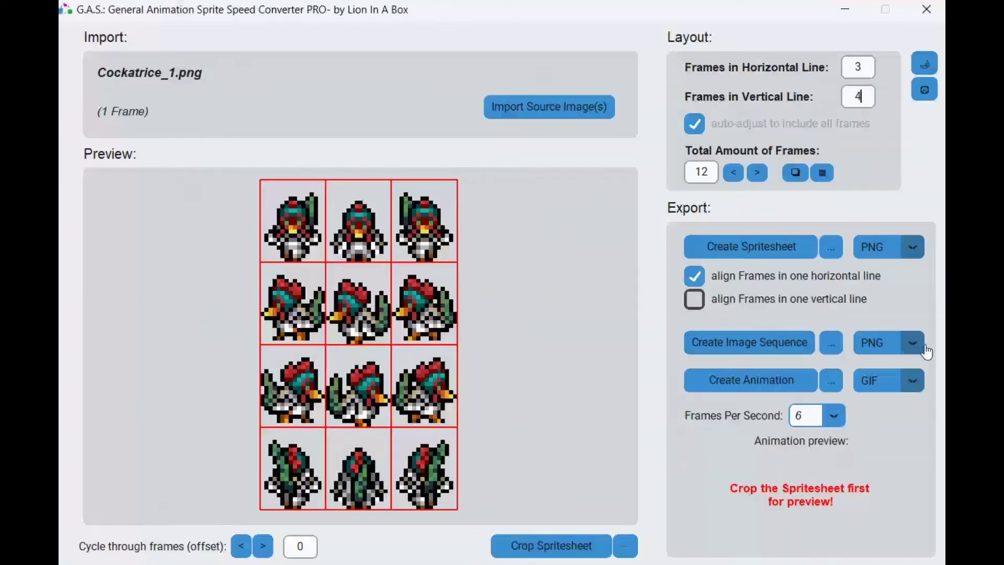
click(915, 344)
click(901, 435)
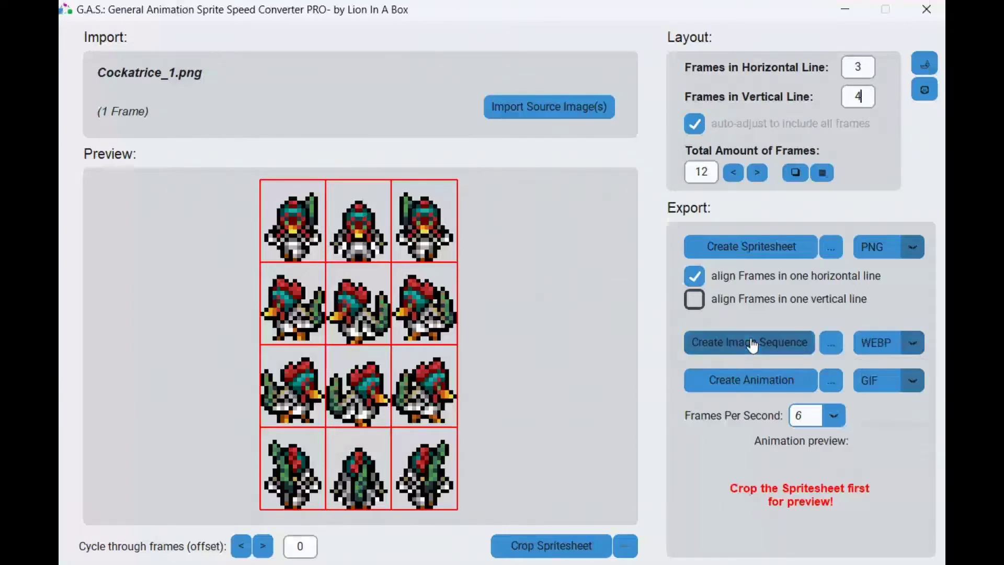
click(752, 345)
click(233, 188)
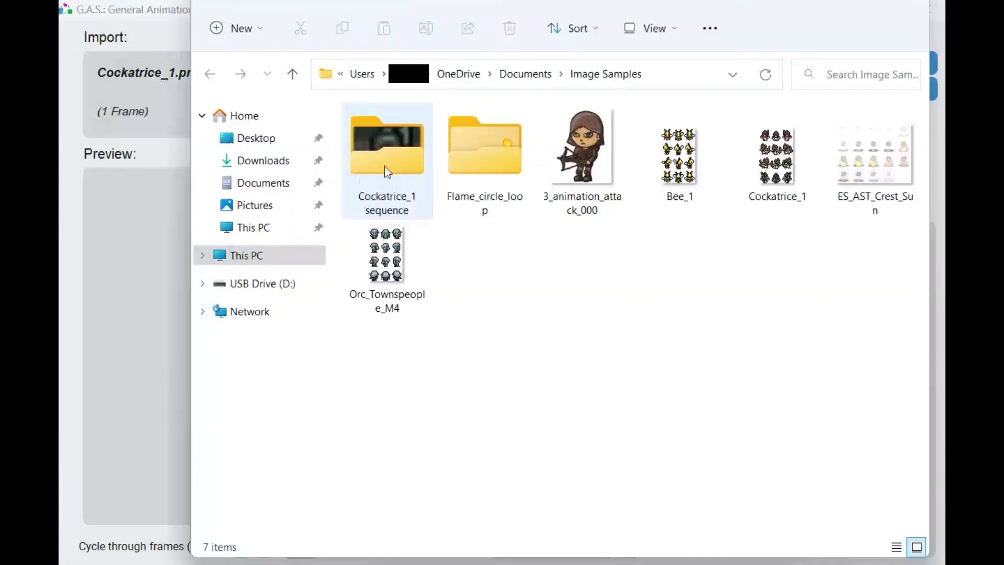
- Check the 12 files in the Cockatrice_1 sequence folder, then return to Image Samples
click(385, 165)
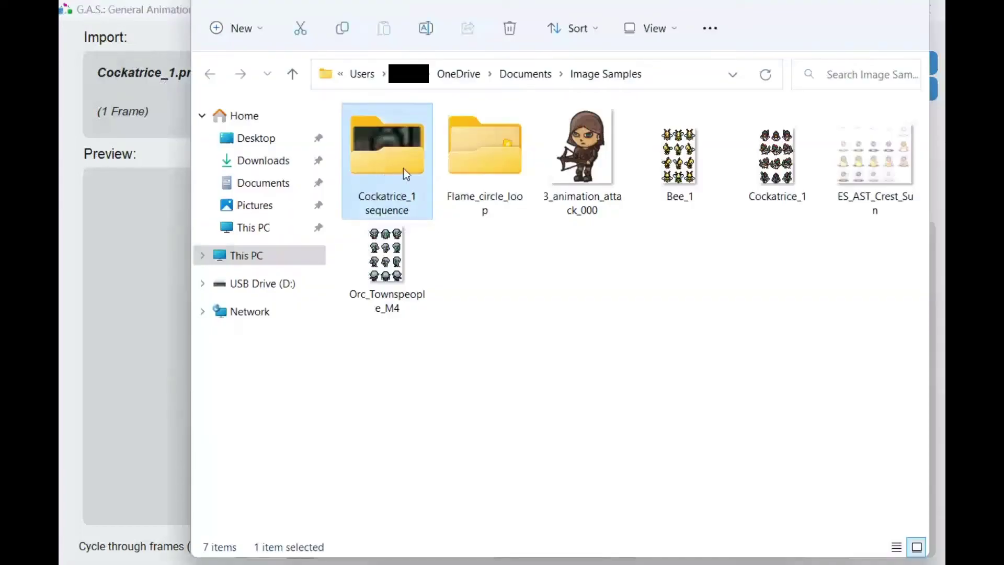
double_click(403, 169)
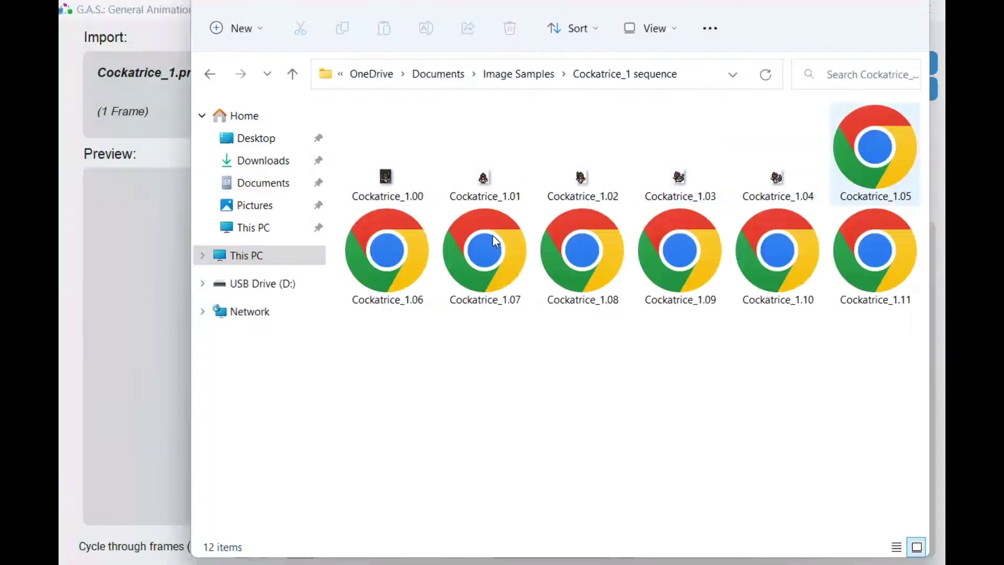
click(214, 78)
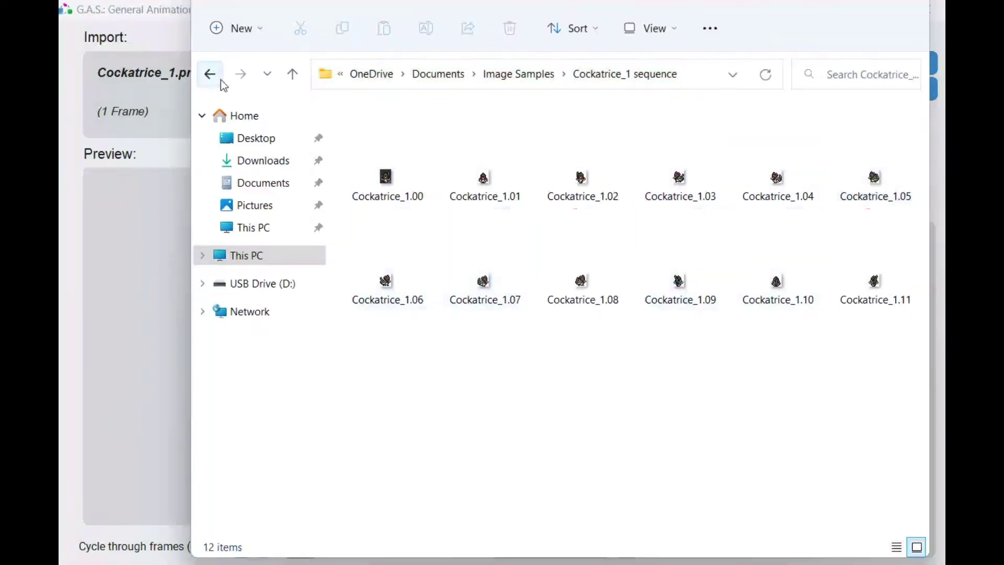
- Start saving the image sequence under a typed name, then cancel the export
click(135, 268)
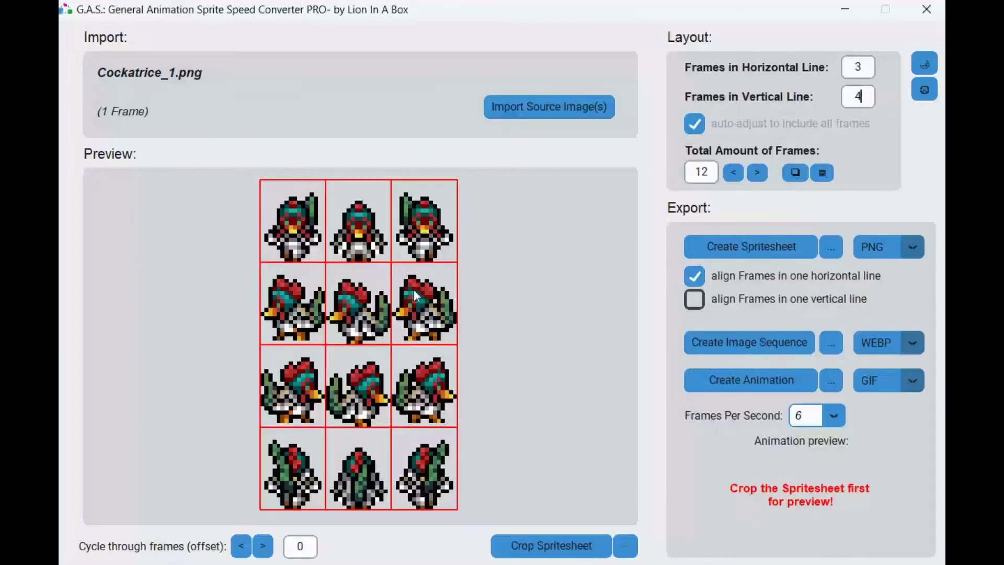
click(831, 344)
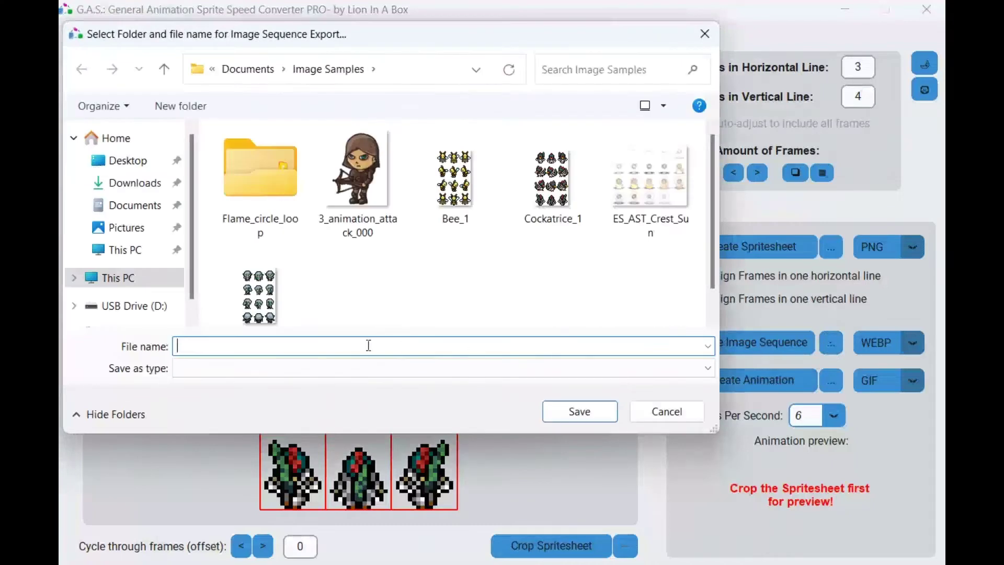
text(my own name)
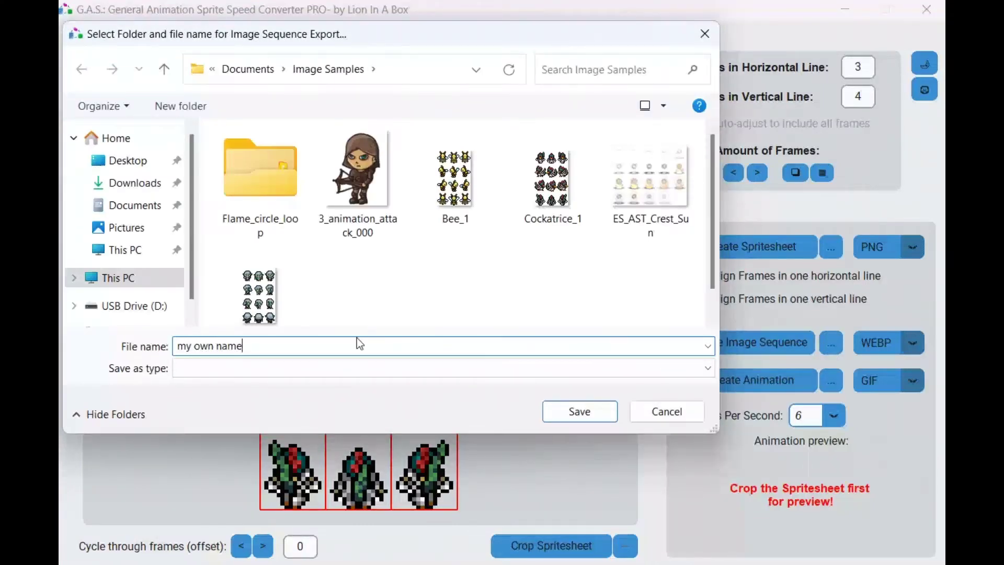
click(676, 411)
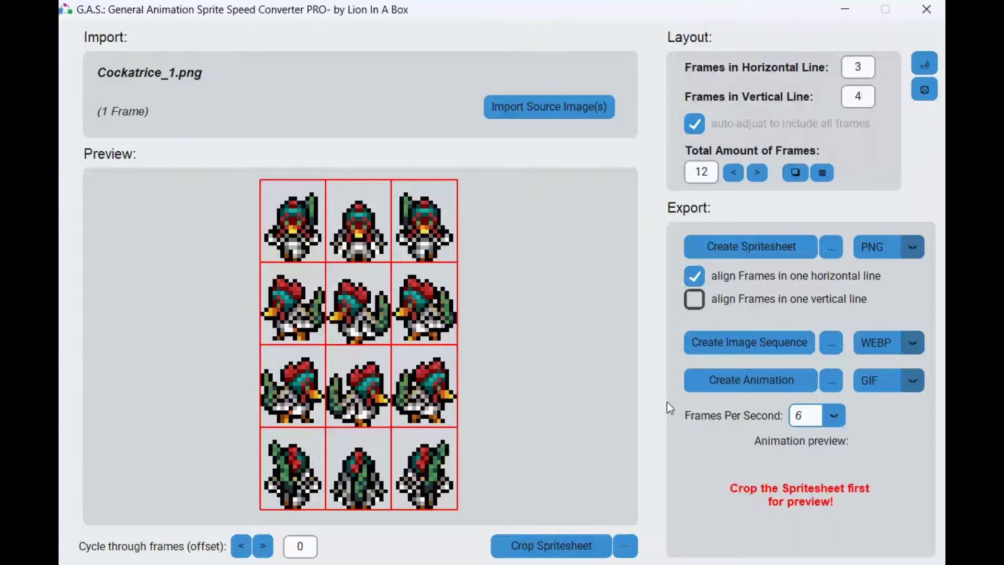
- Crop the Cockatrice sheet into 12 frames and step the frame offset with the < and > buttons
click(556, 546)
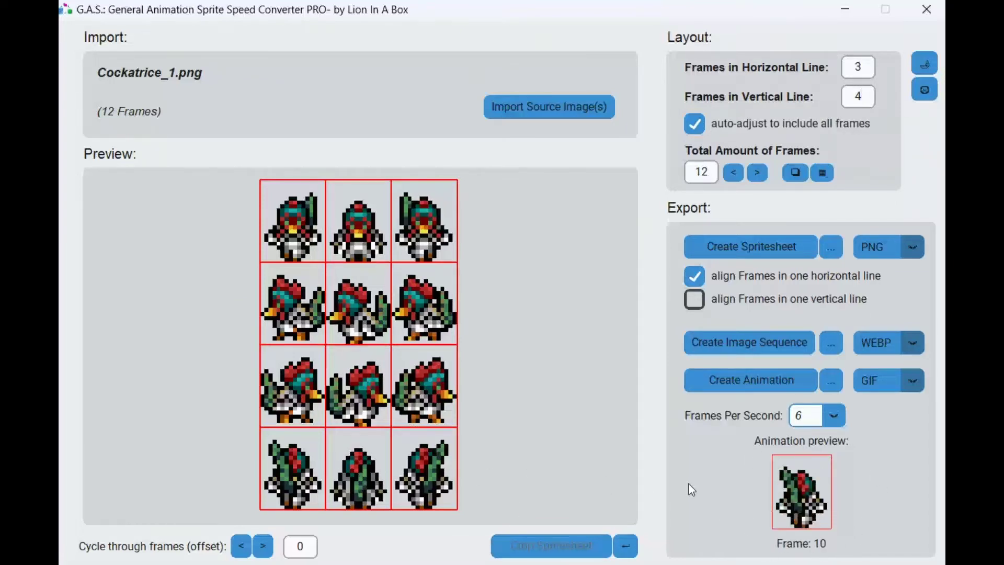
click(241, 546)
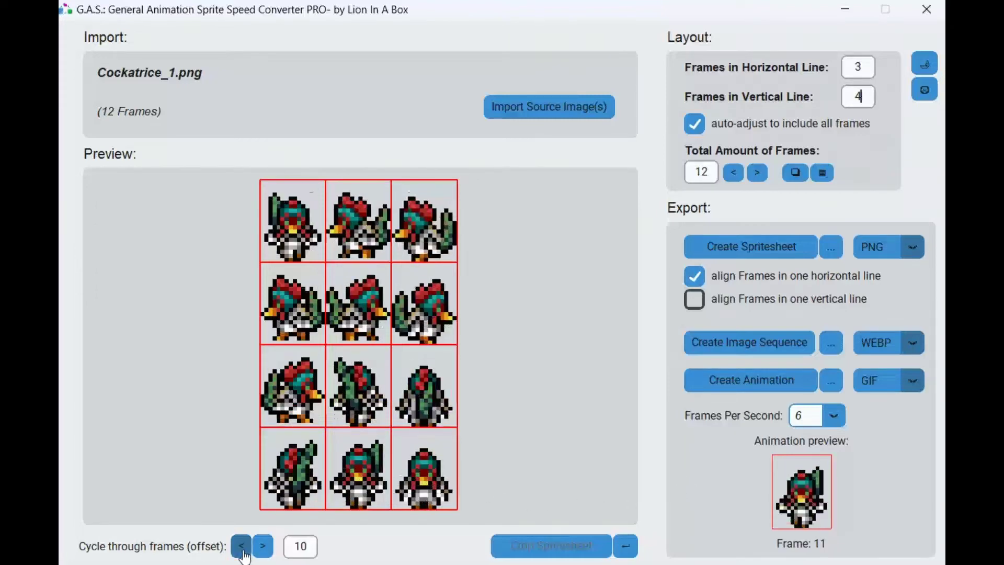
click(263, 546)
click(246, 546)
click(262, 546)
click(264, 547)
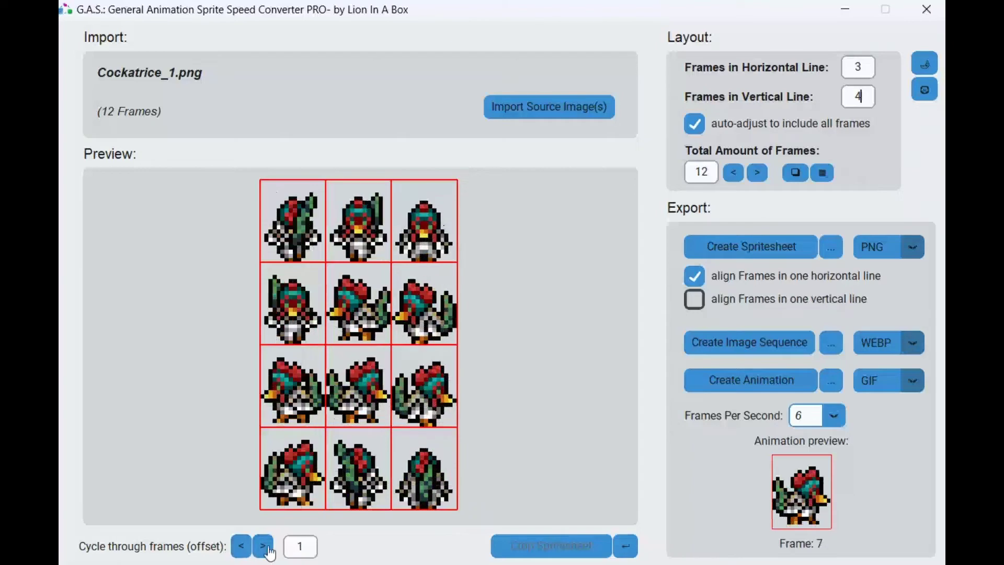
- Enter a frame offset of 10, then lower it with the Down arrow
double_click(302, 546)
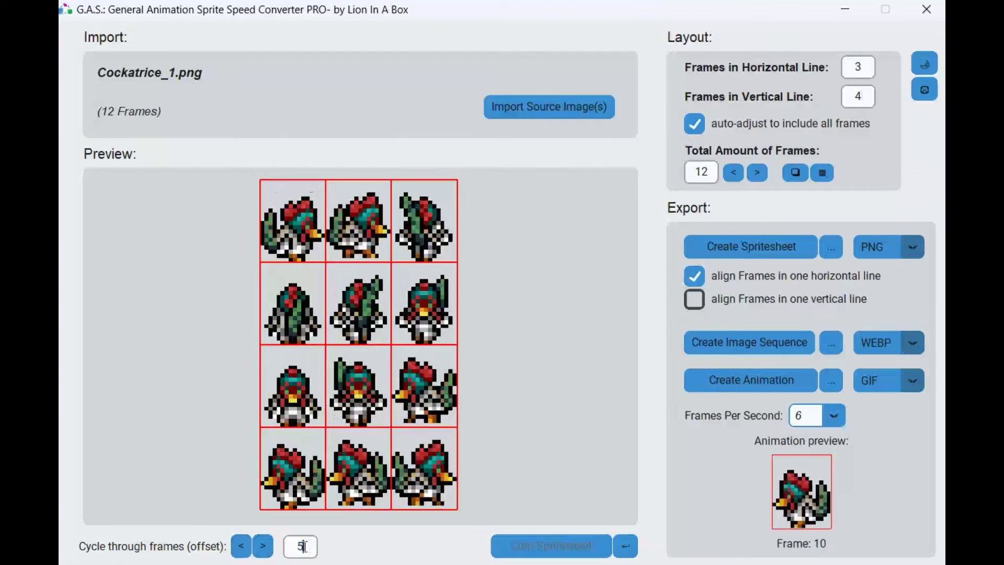
text(10)
key(Down)
key(Down)
key(Down)
key(Down)
key(Down)
key(Down)
key(Down)
key(Down)
key(Down)
key(Down)
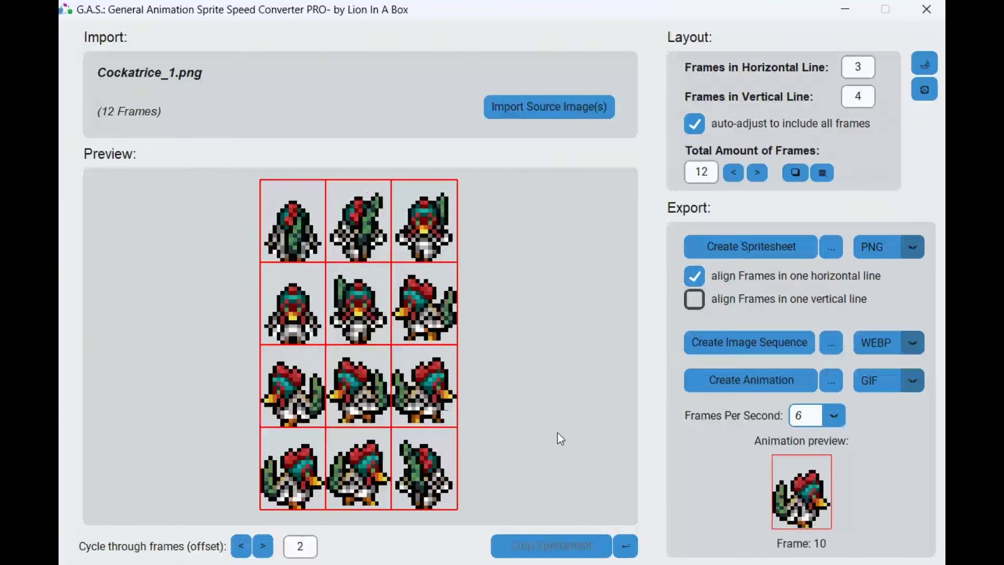
click(735, 177)
double_click(735, 177)
triple_click(734, 177)
click(734, 177)
triple_click(757, 175)
click(756, 175)
double_click(734, 175)
click(734, 175)
double_click(757, 176)
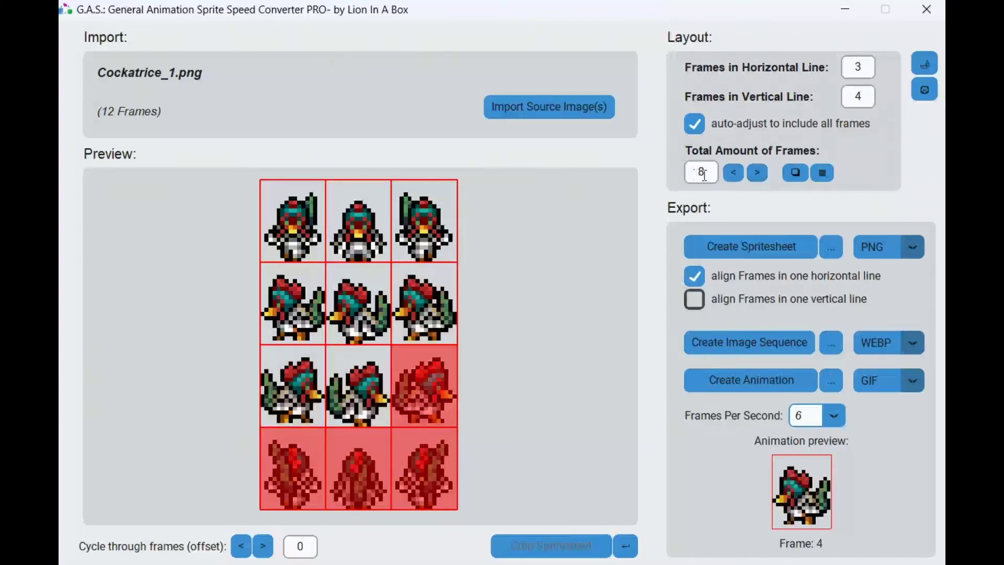
double_click(702, 172)
text(3)
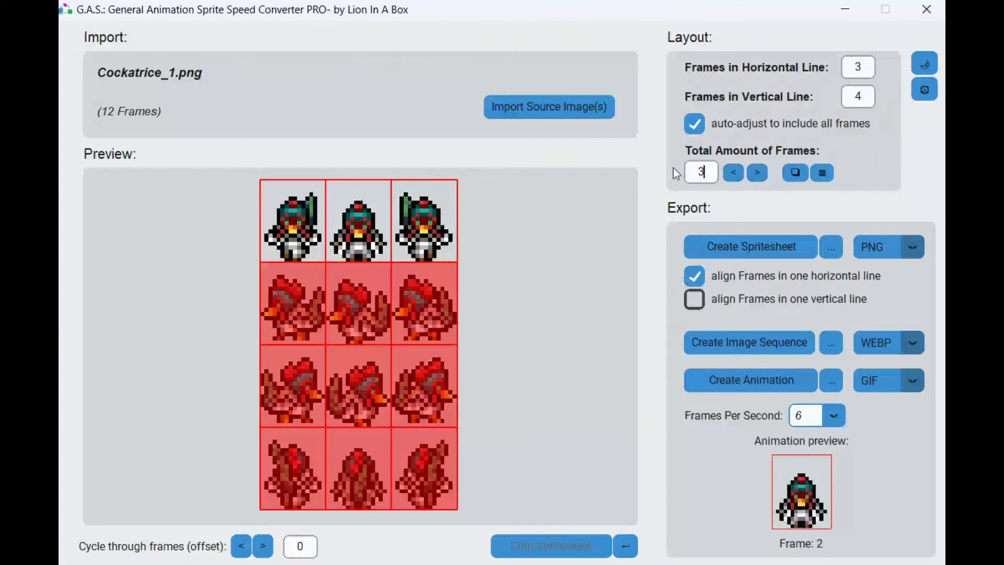
key(Up)
key(Up)
key(Up)
key(Up)
key(Up)
key(Up)
key(Up)
key(Up)
key(Up)
key(Down)
key(Down)
key(Down)
key(Down)
key(Down)
key(Down)
key(Down)
key(Down)
key(Down)
key(Down)
key(Down)
key(Down)
key(Up)
key(BackSpace)
text(8)
key(Up)
key(Up)
key(Up)
key(Up)
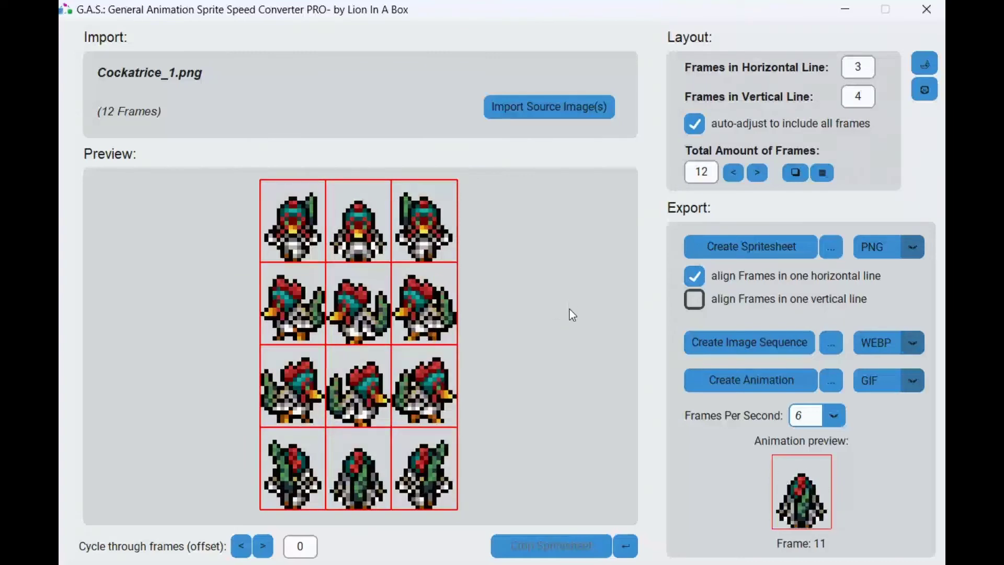
- Try grid sizes of 5 by 3, then 3 and 6 frames per row
double_click(862, 66)
text(5)
double_click(860, 96)
text(3)
key(shift+Tab)
text(3)
double_click(867, 66)
text(6)
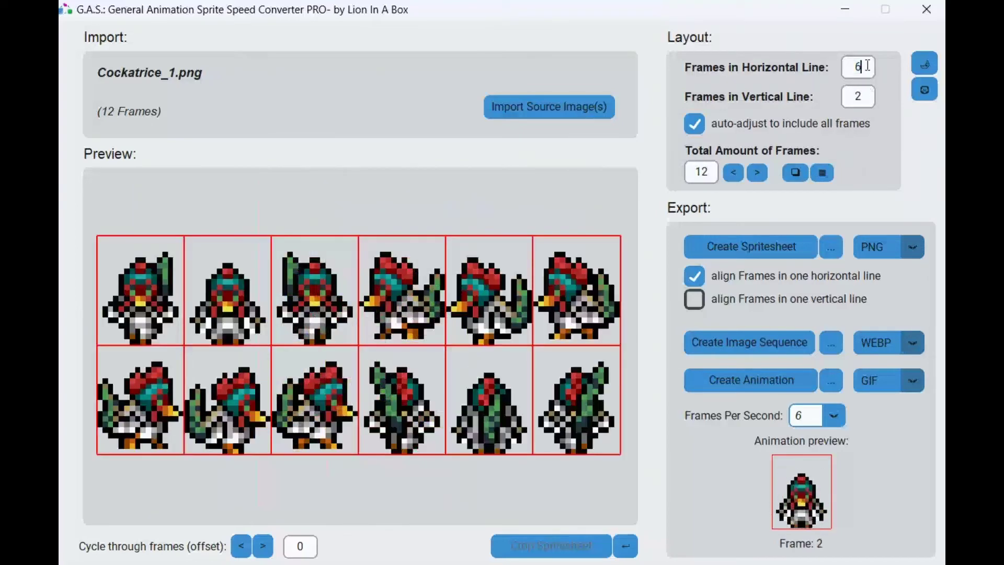
- Turn off auto-adjust to include all frames and set a 2 by 4 grid of 8 frames
click(694, 123)
double_click(868, 66)
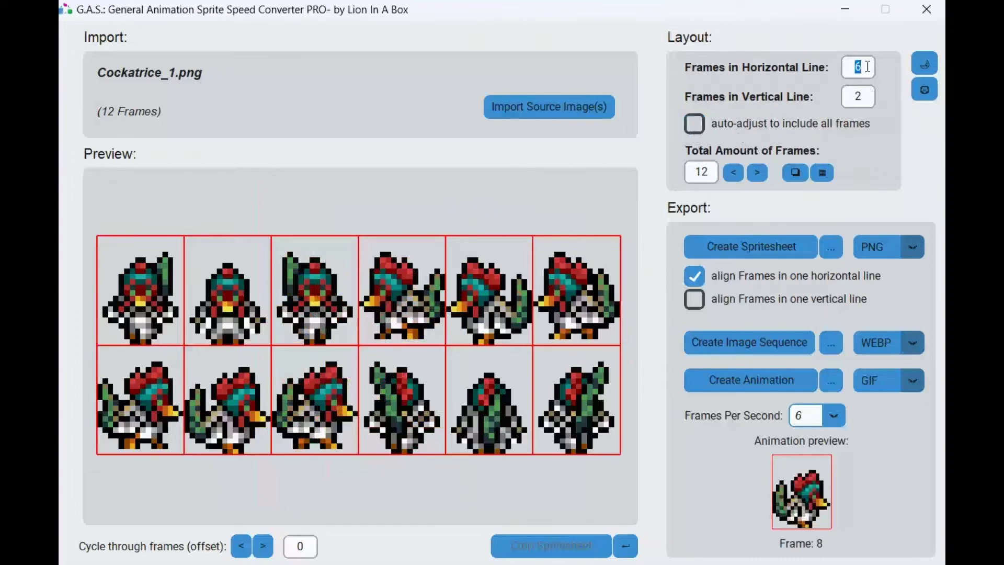
text(3)
text(2)
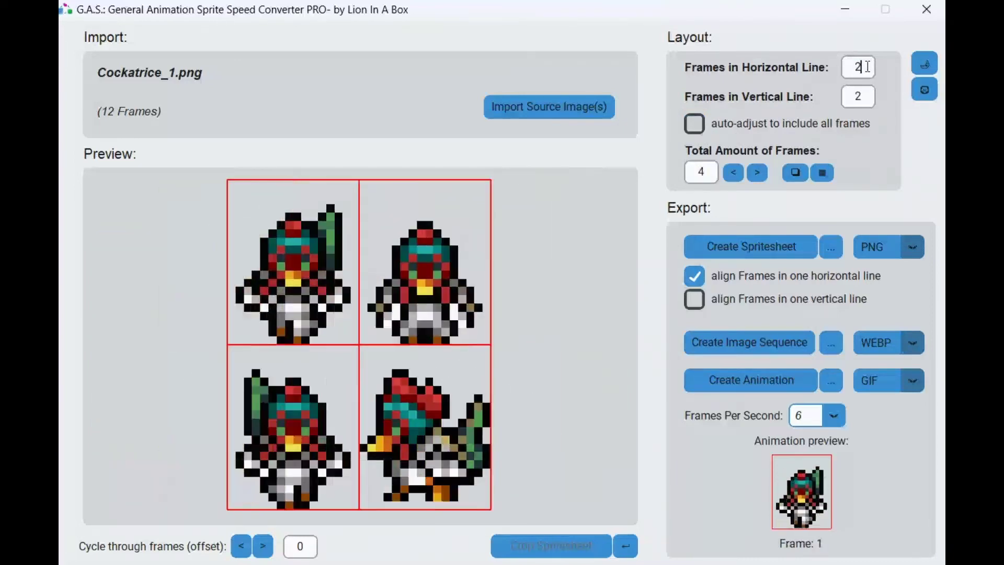
double_click(867, 96)
text(4)
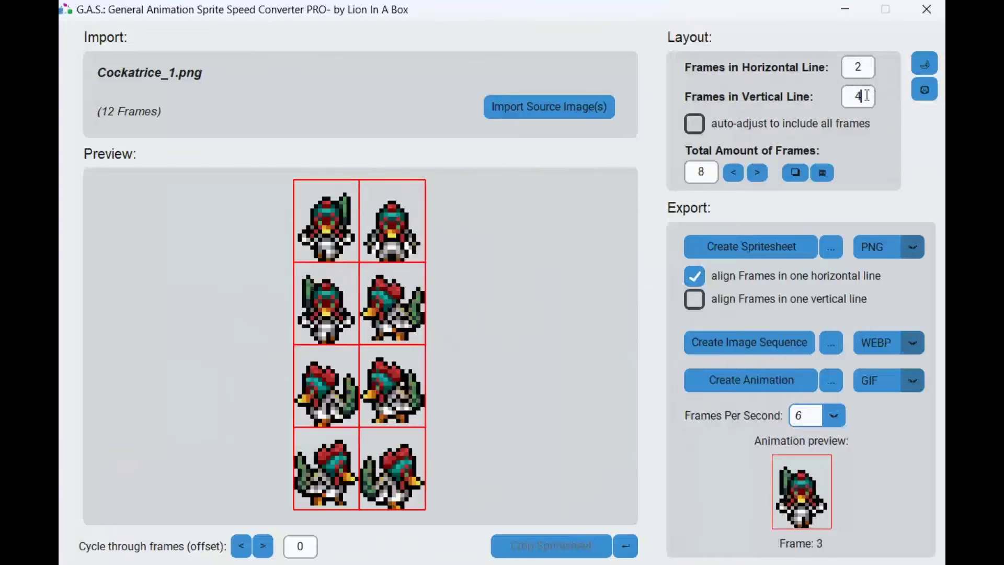
text(3)
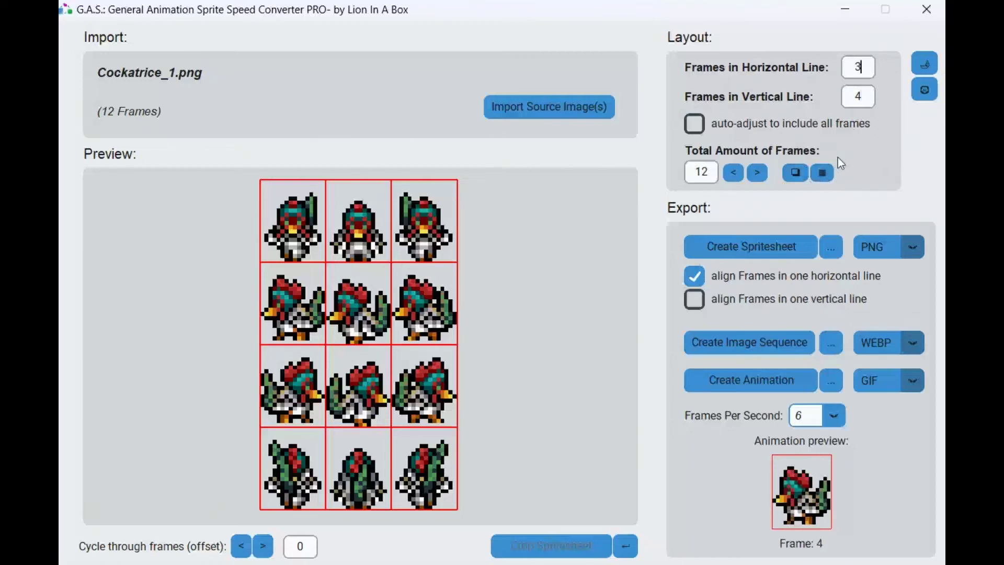
- Lay out the Cockatrice frames six per row in a 6×4 grid, with 12 frames included
text(6)
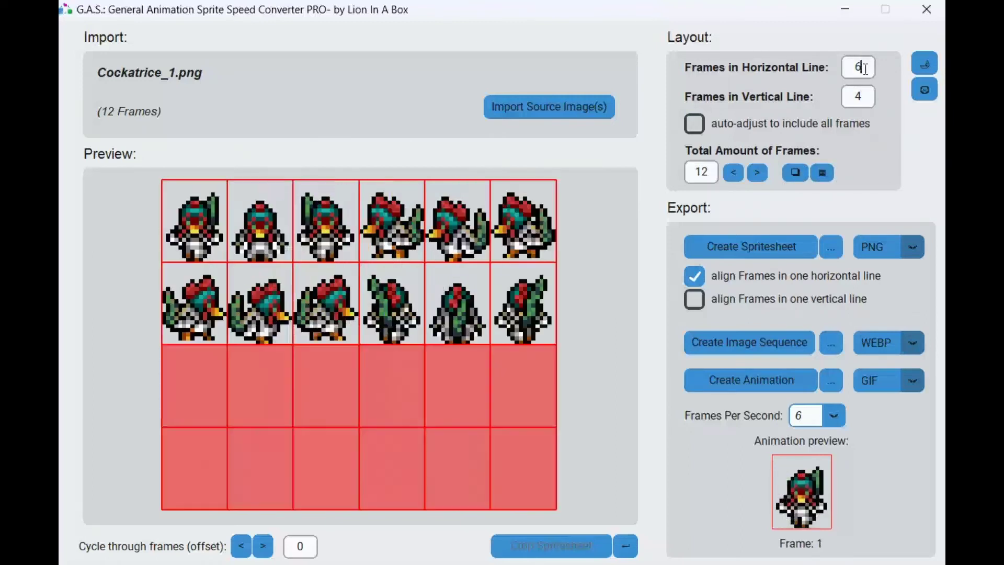
click(735, 174)
click(735, 174)
click(734, 173)
click(735, 174)
click(734, 173)
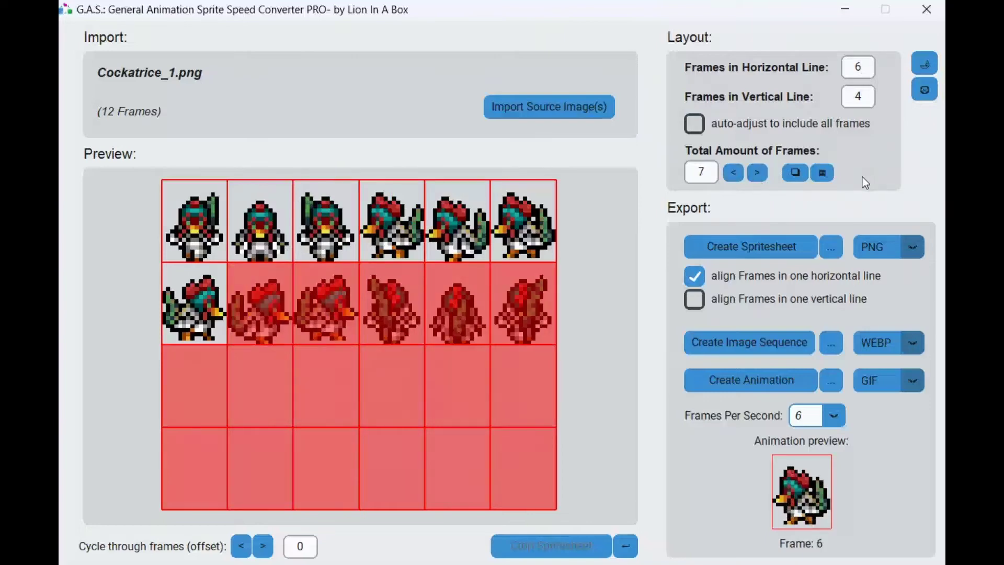
click(823, 175)
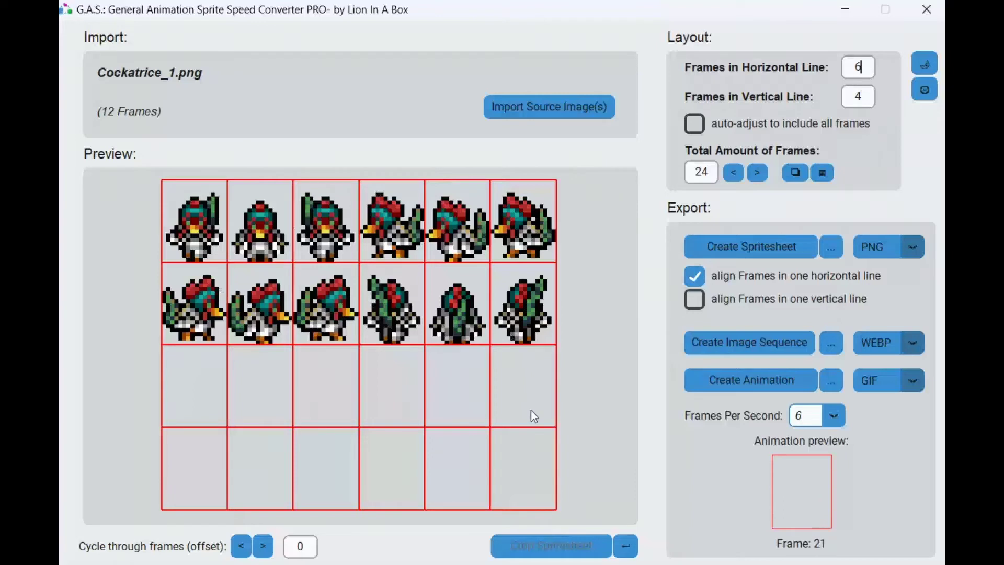
click(792, 174)
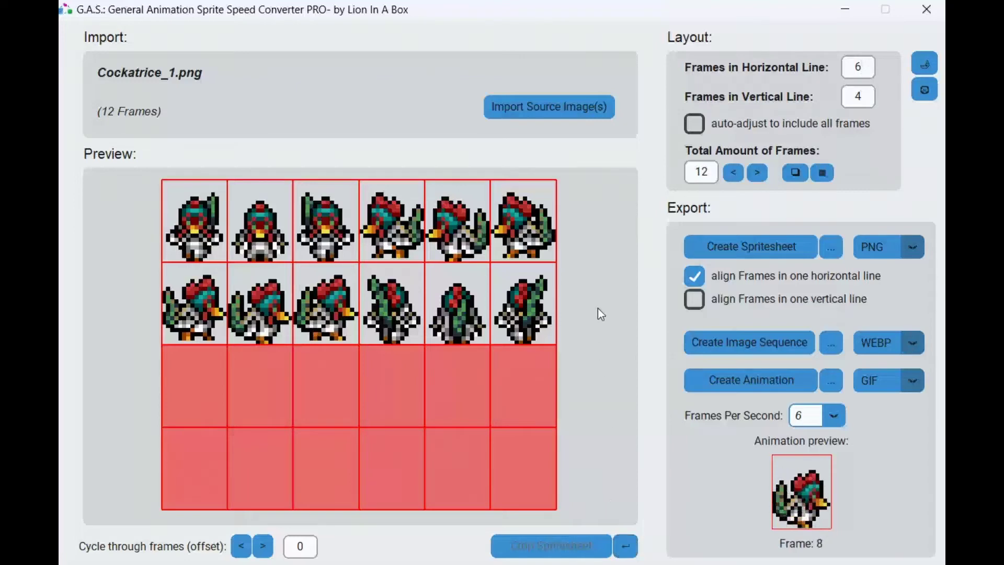
- Import Bee_1.png as the new source image
click(558, 101)
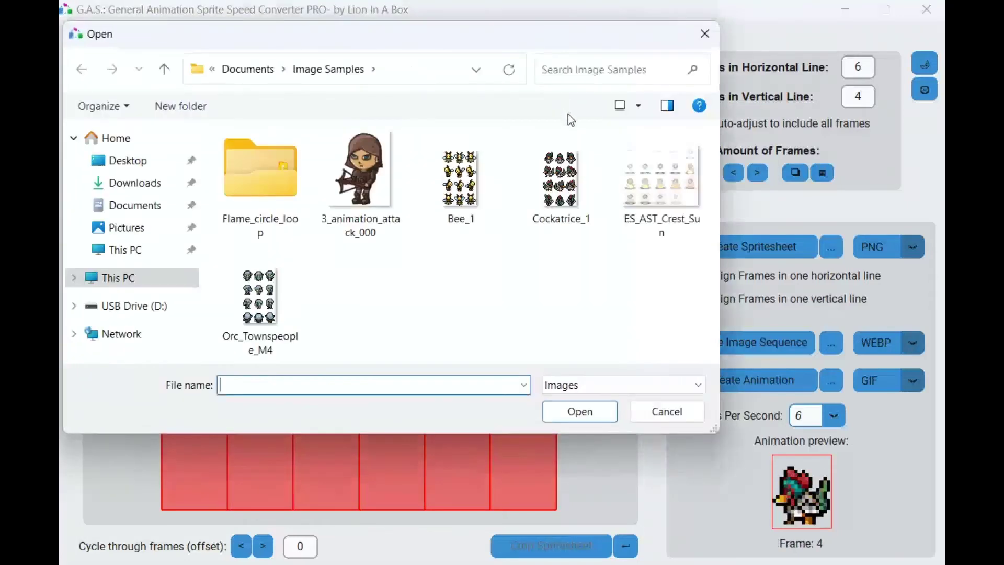
click(460, 178)
key(Return)
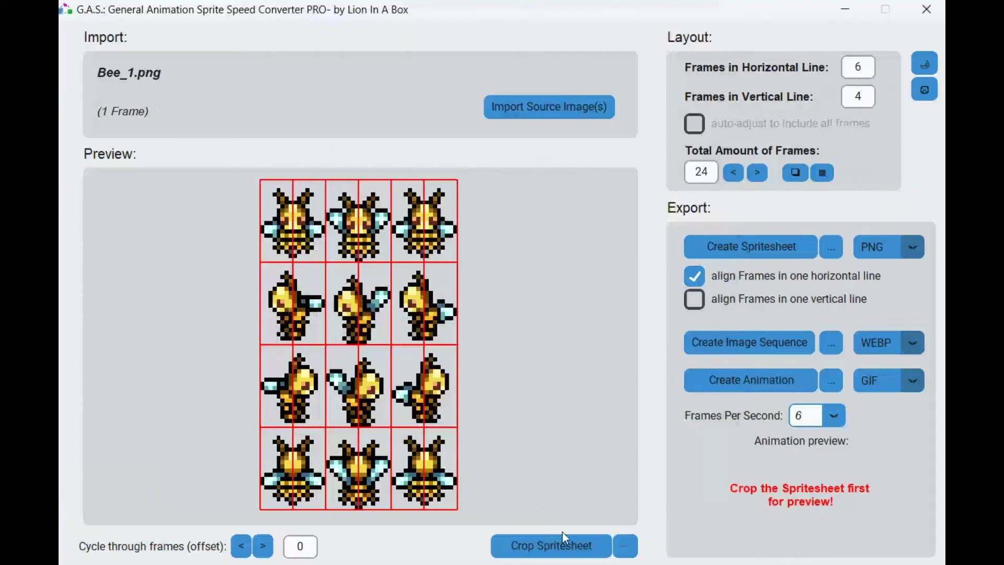
- Cut the bee sheet into 12 frames with 3 per row, redoing the first crop
click(543, 541)
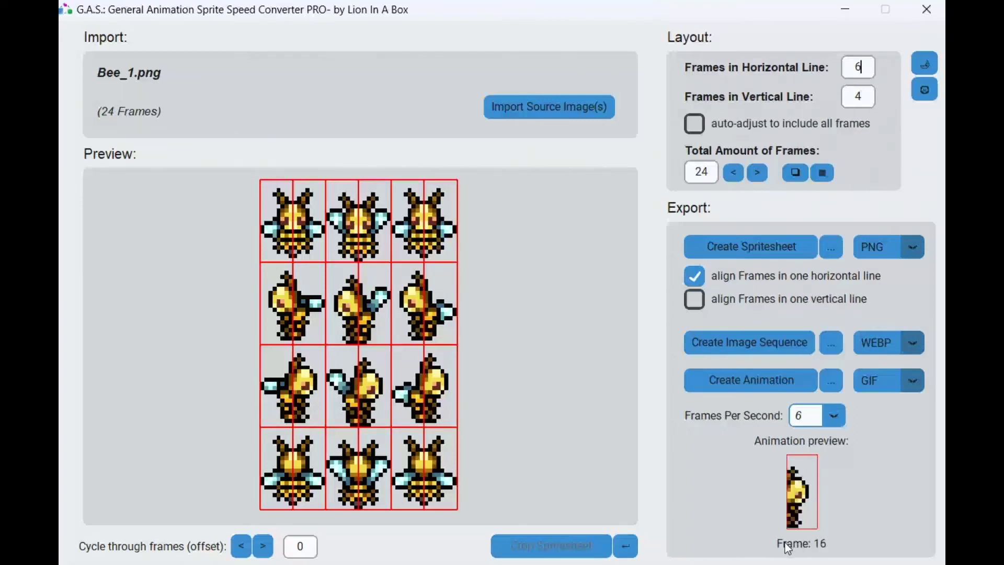
click(626, 547)
click(243, 212)
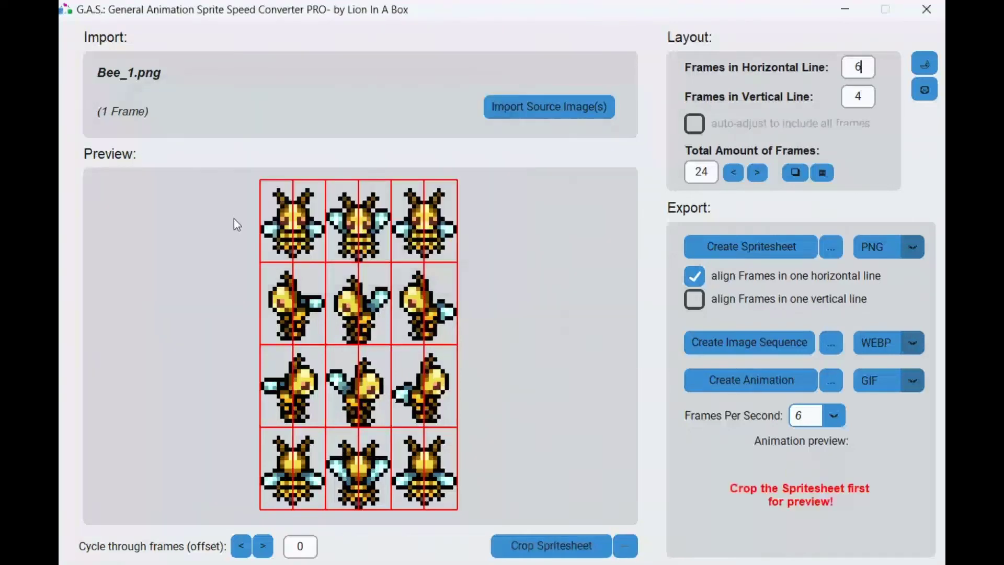
text(3)
click(566, 546)
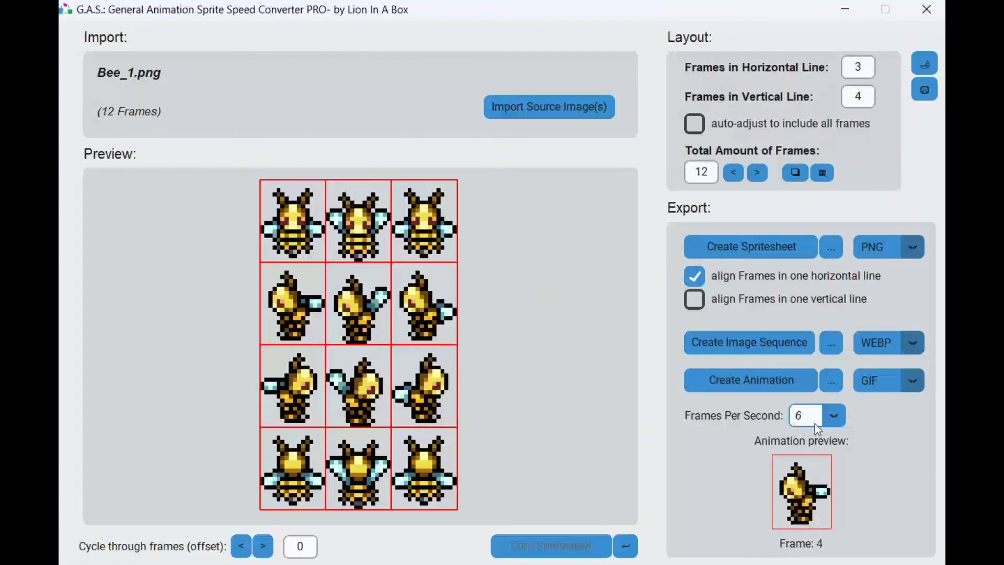
click(835, 417)
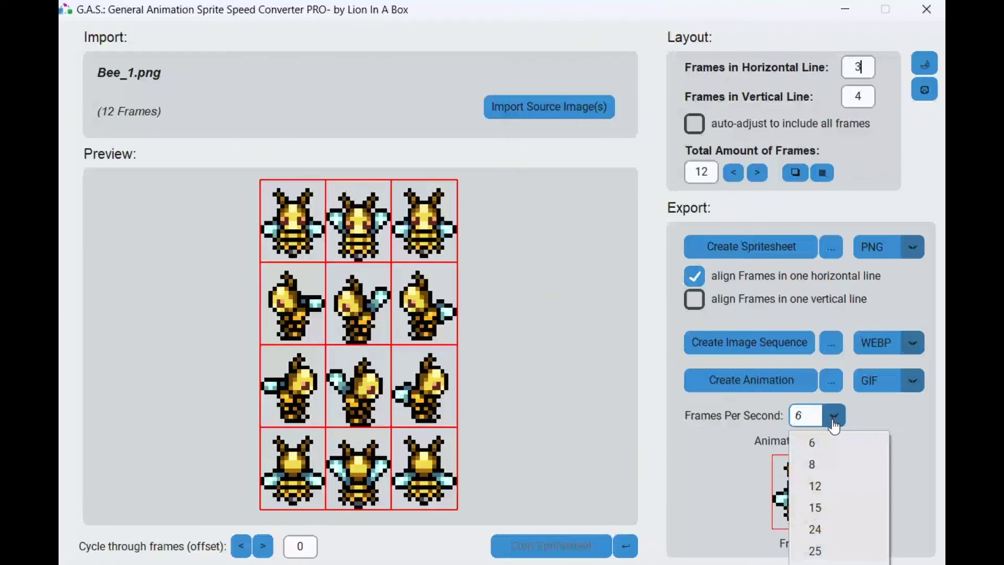
click(820, 531)
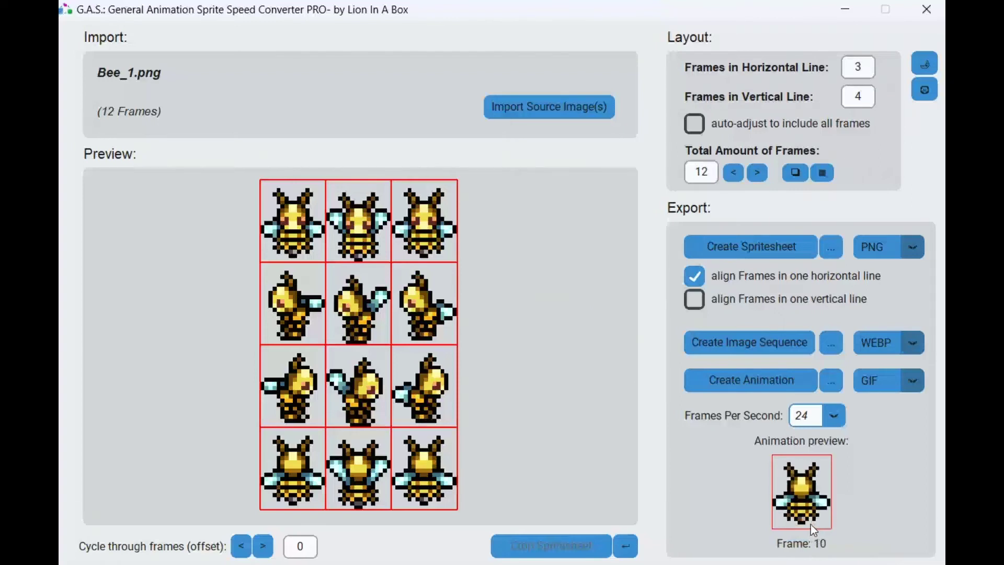
double_click(808, 414)
text(11)
double_click(810, 415)
text(6)
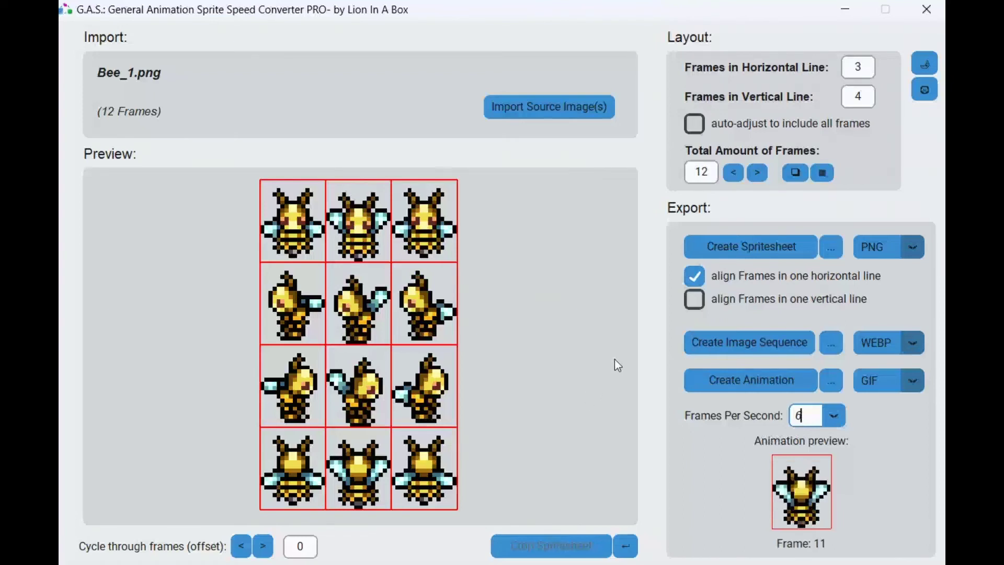
- Cancel the extra import, then set 4 frames per row with automatic frame fitting on
click(585, 115)
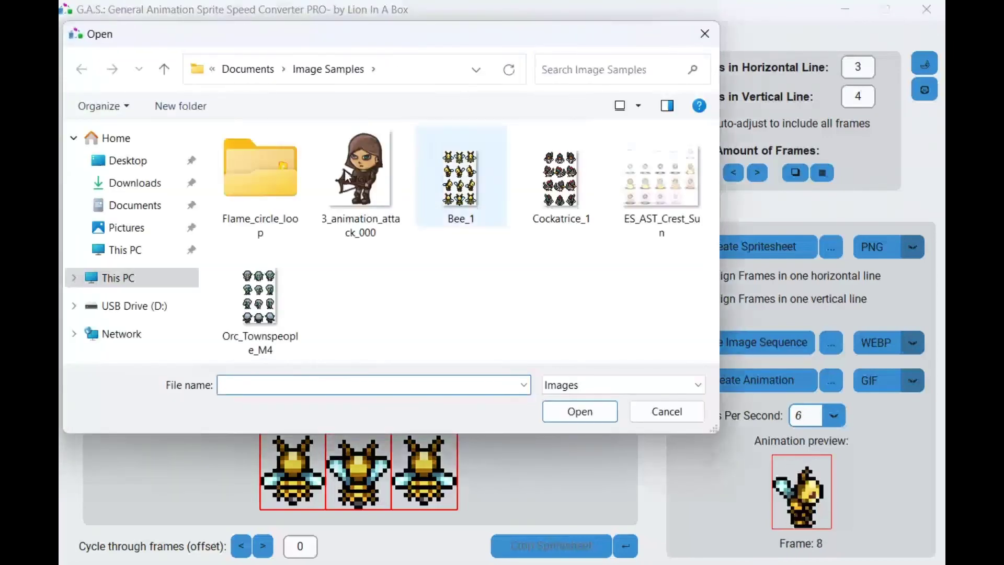
key(Escape)
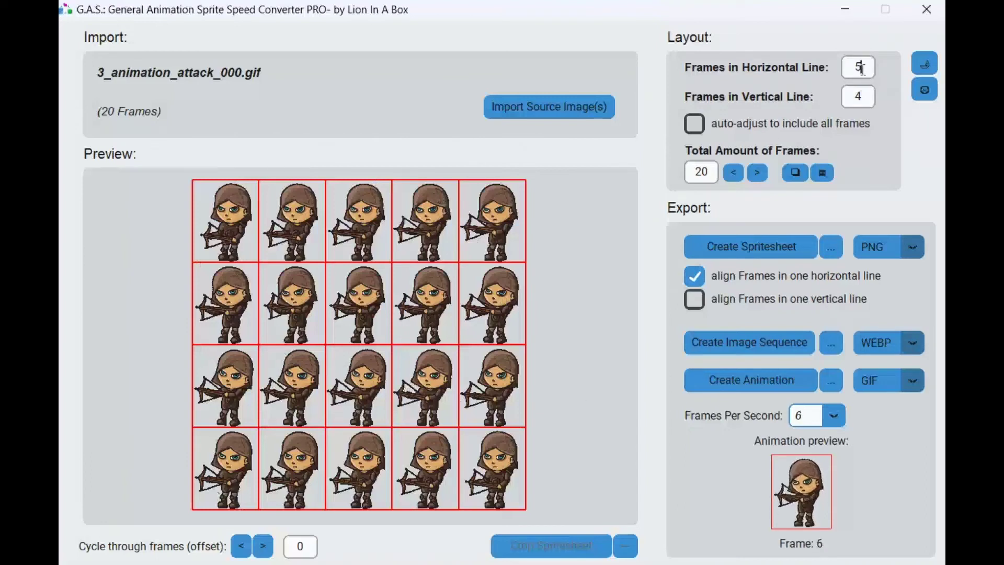
key(BackSpace)
text(2)
click(813, 125)
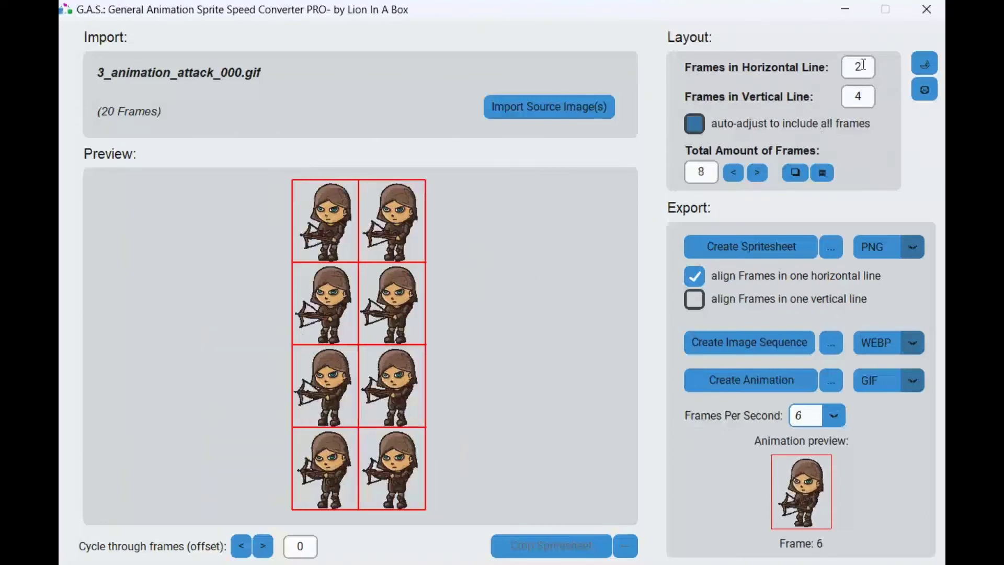
key(BackSpace)
text(4)
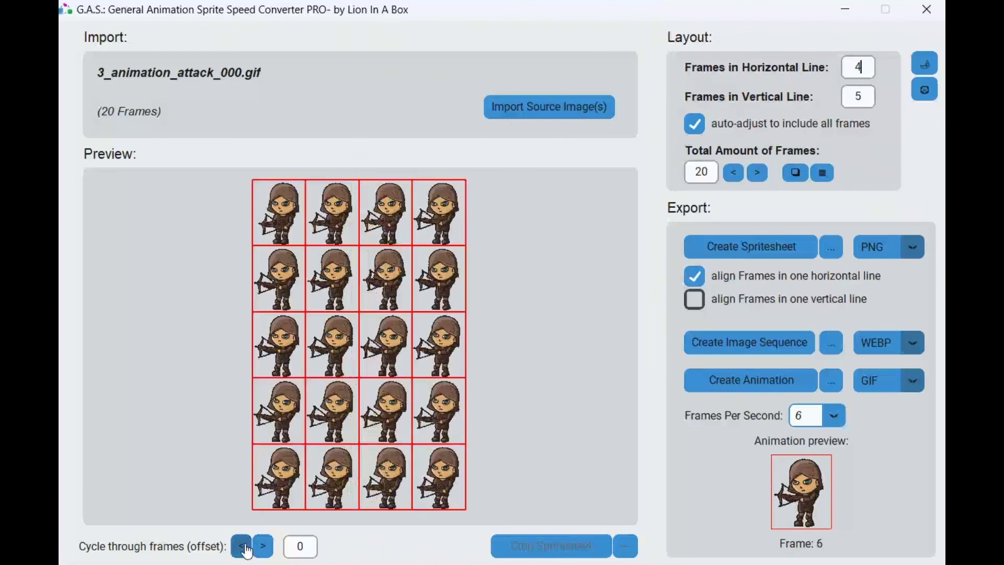
- Set frame offset to 17, 6 frames per column, and 24 frames per second
click(241, 547)
click(242, 547)
click(242, 546)
click(866, 94)
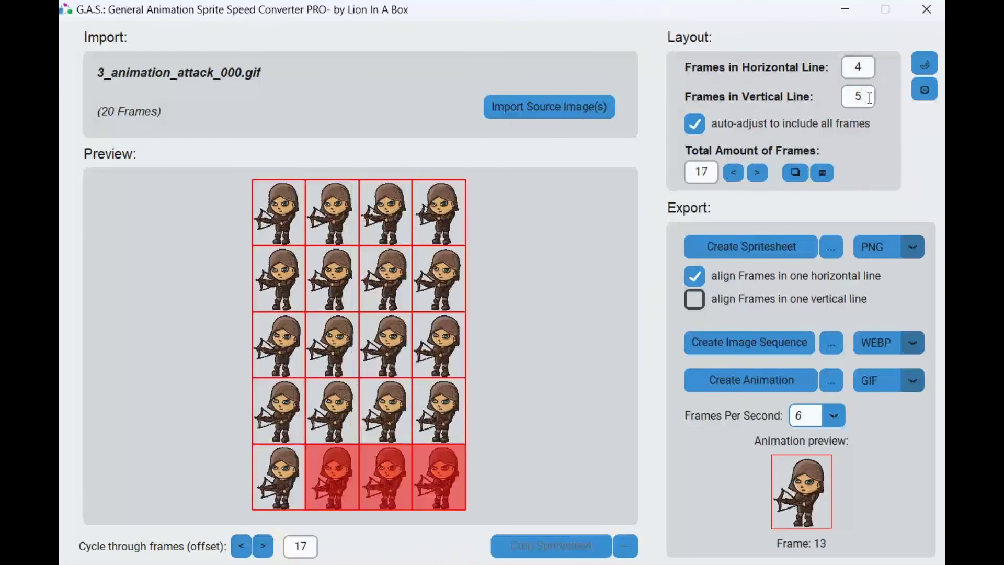
key(BackSpace)
text(6)
click(833, 416)
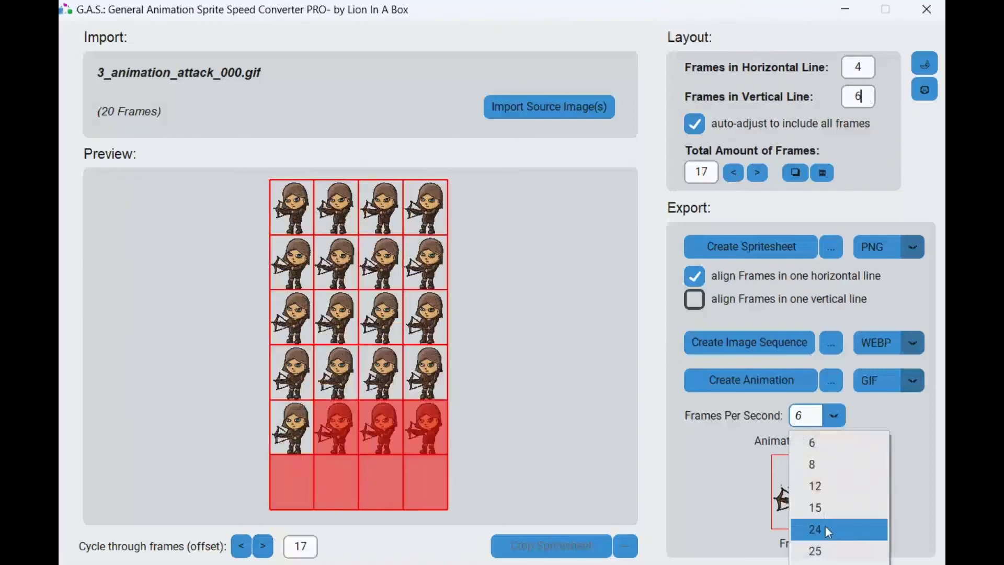
click(825, 529)
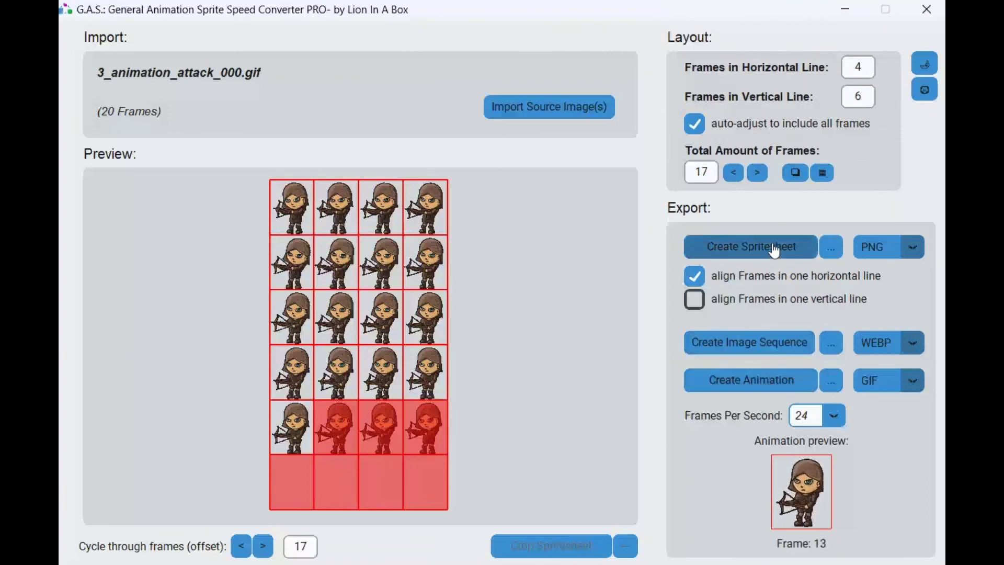
- Import all 16 Flame_circle_loop images, then set frame offset 3 and 6 frames per row
click(571, 107)
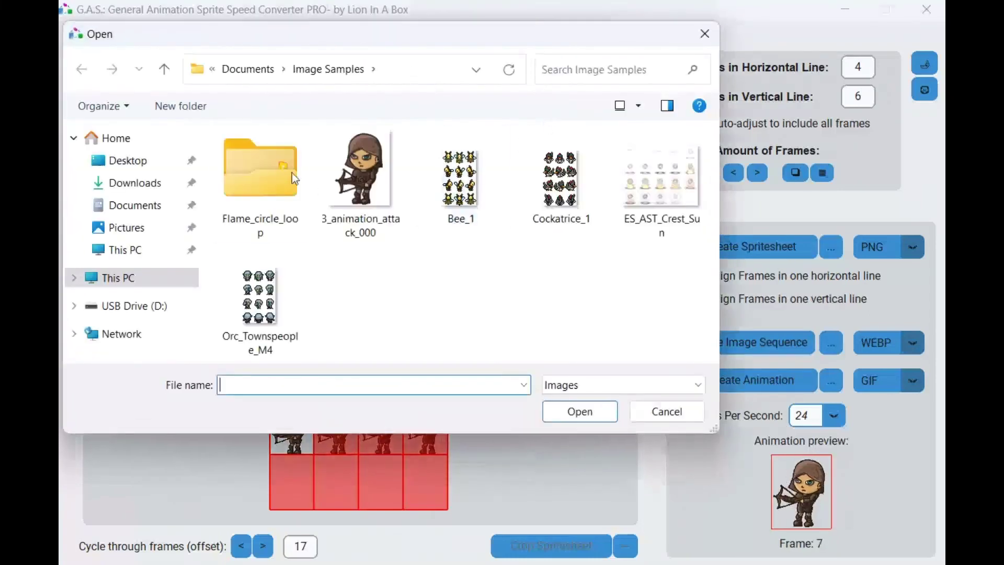
double_click(268, 180)
click(268, 187)
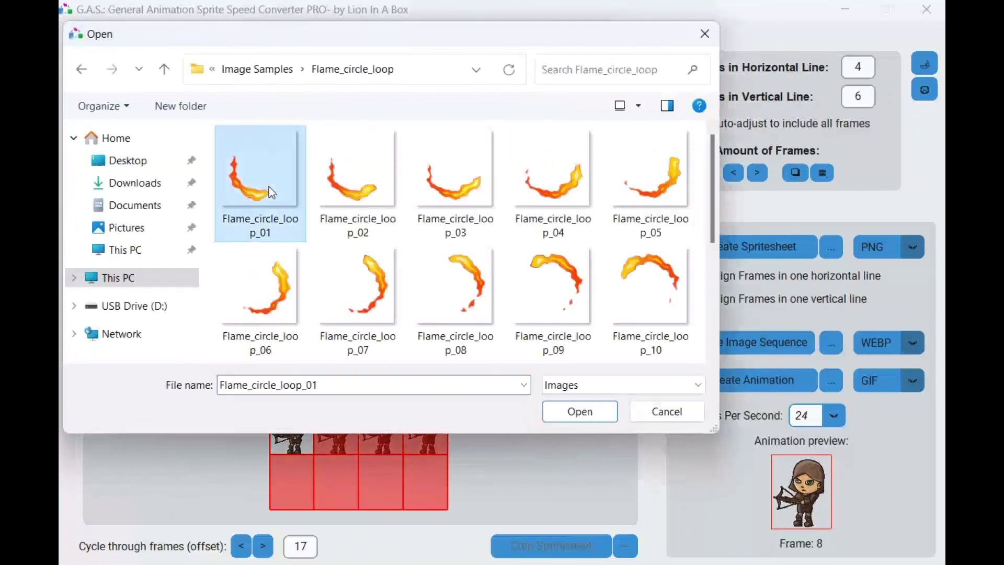
key(ctrl+a)
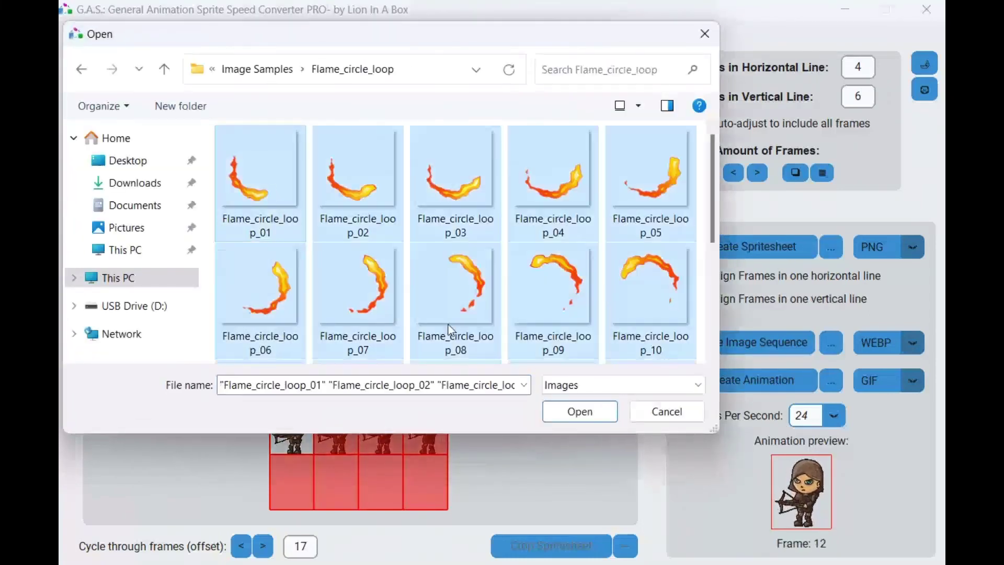
click(594, 413)
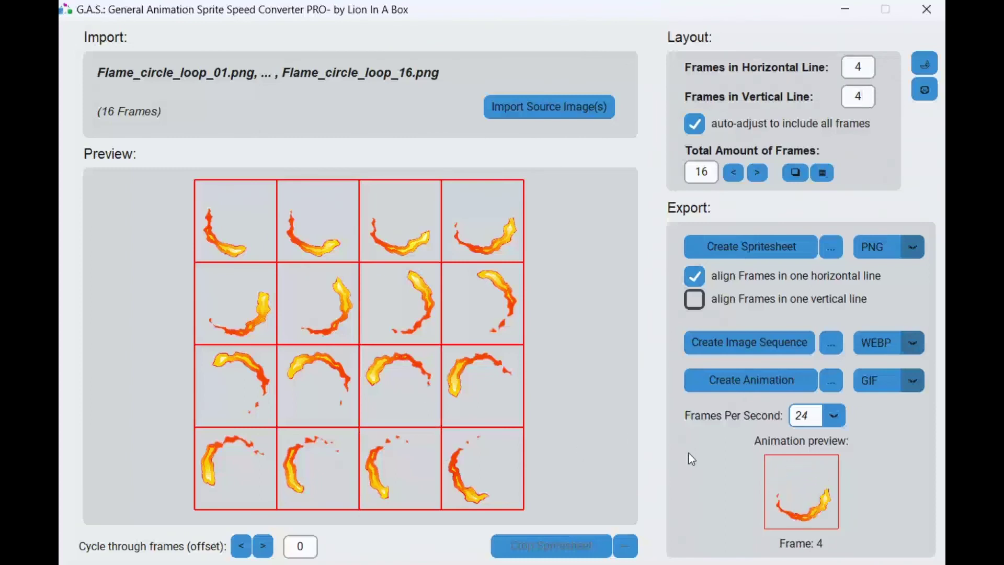
click(263, 546)
click(263, 546)
click(263, 546)
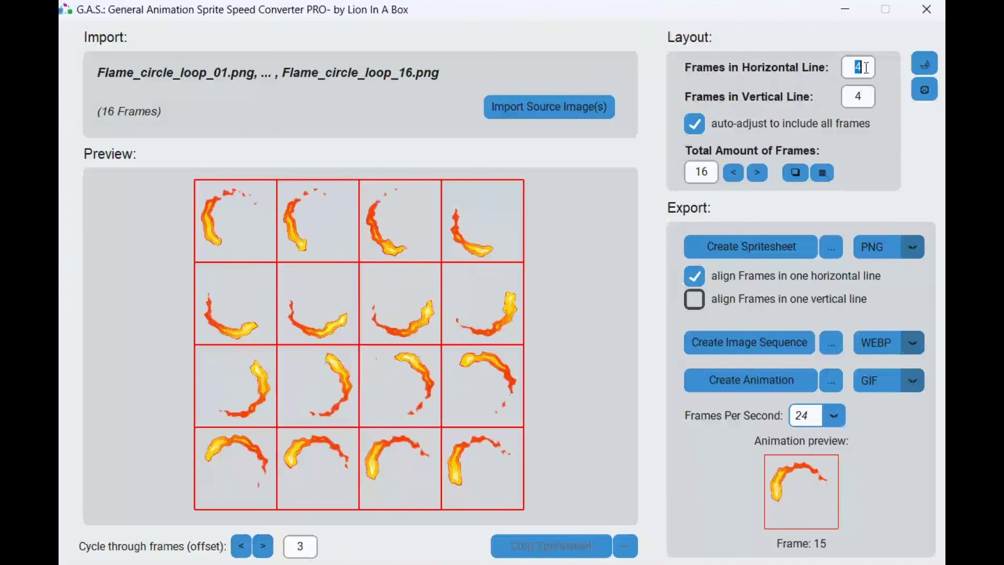
text(6)
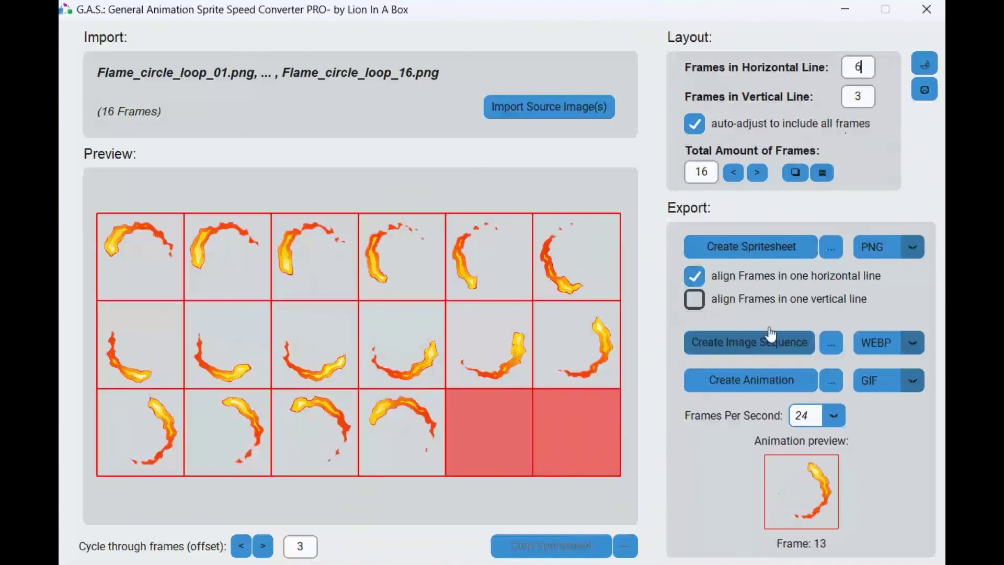
click(924, 69)
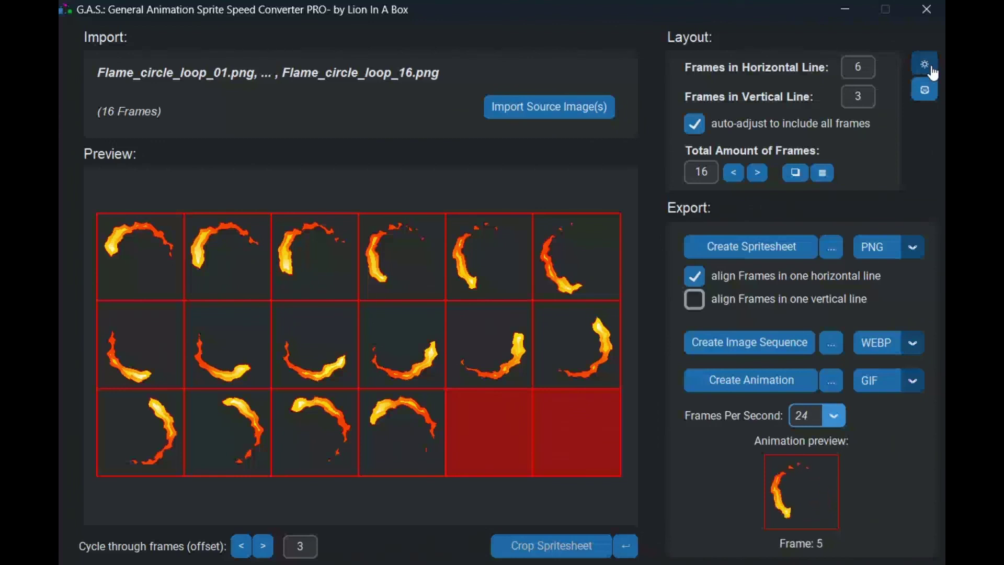
click(934, 73)
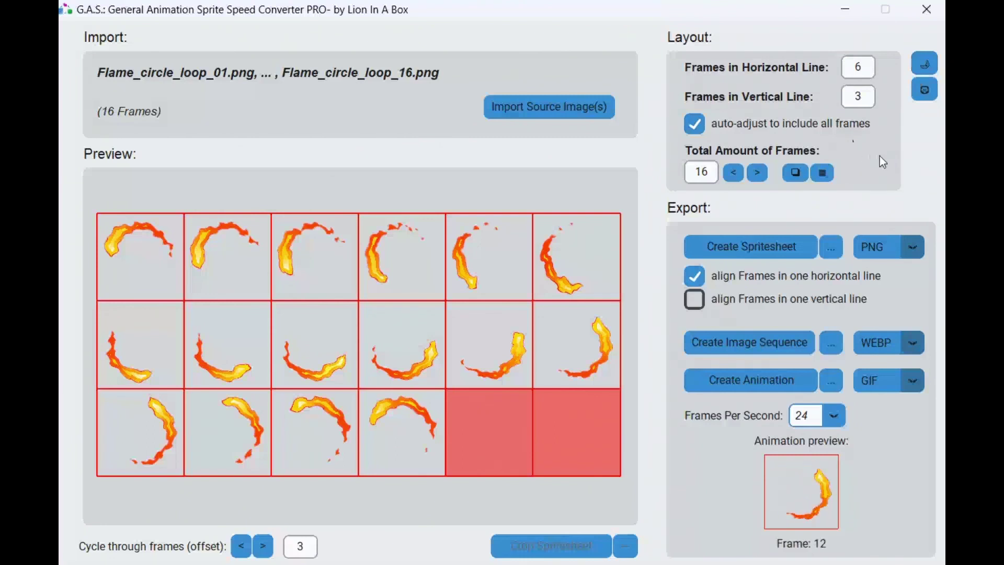
click(915, 380)
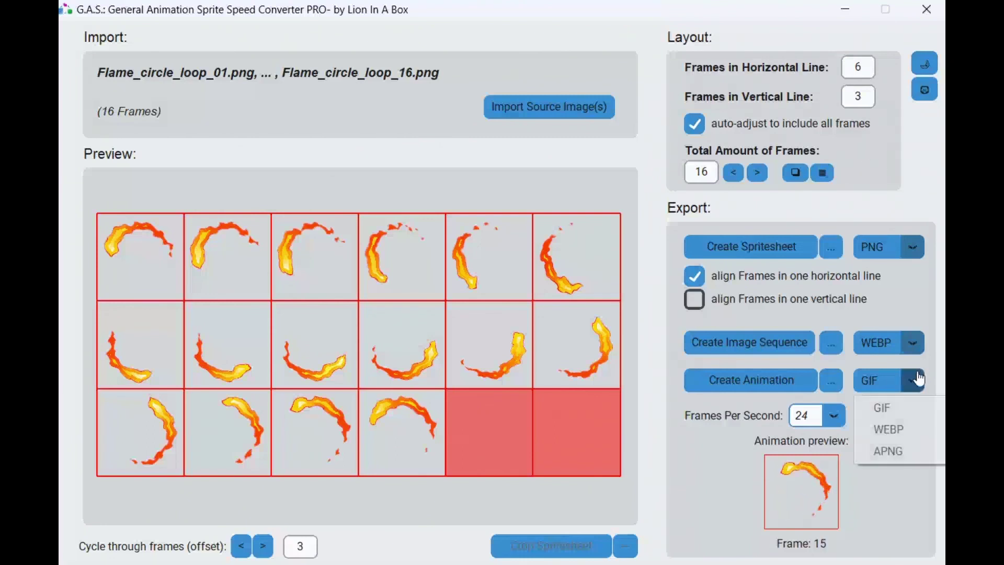
click(920, 344)
click(913, 248)
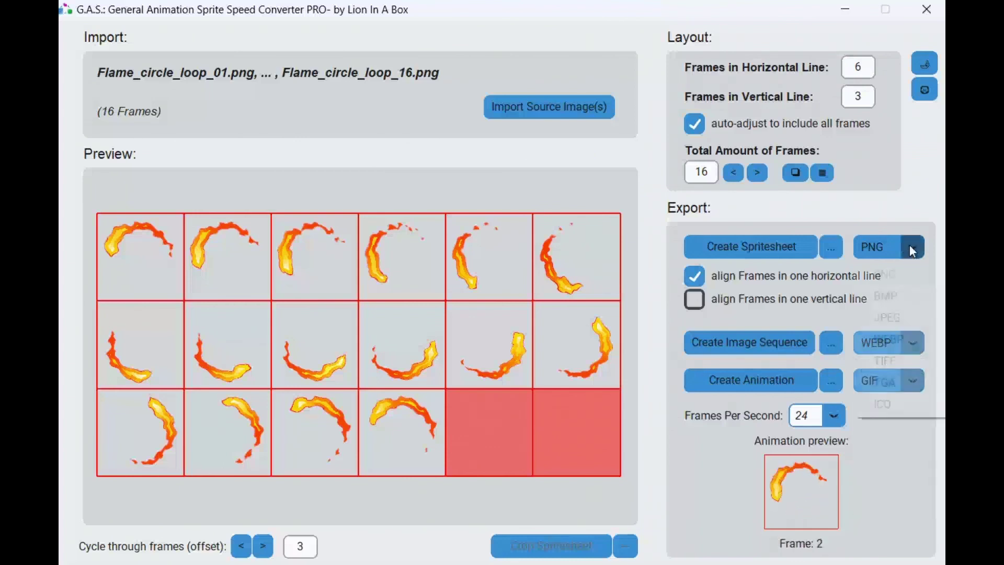
click(924, 229)
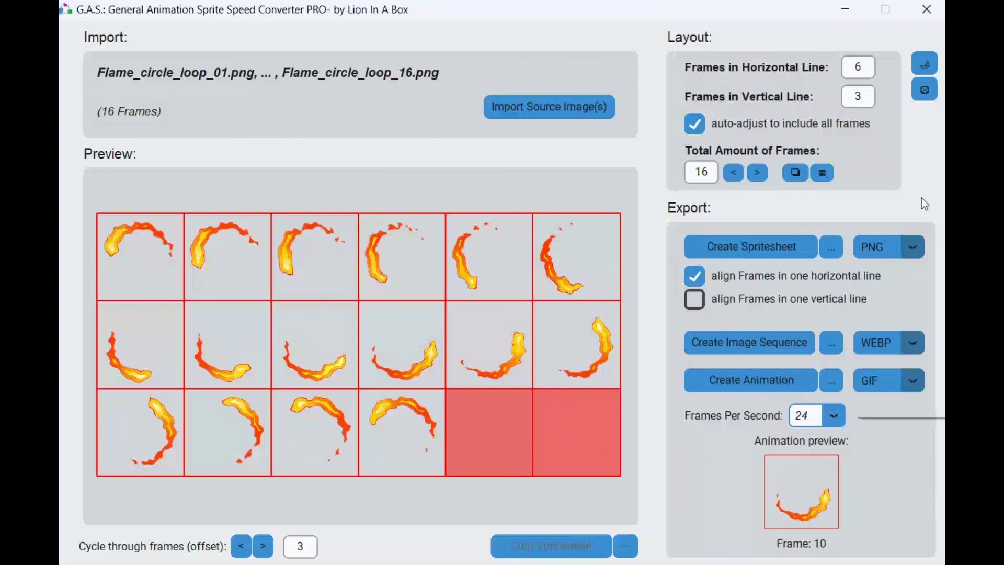
click(905, 369)
click(919, 297)
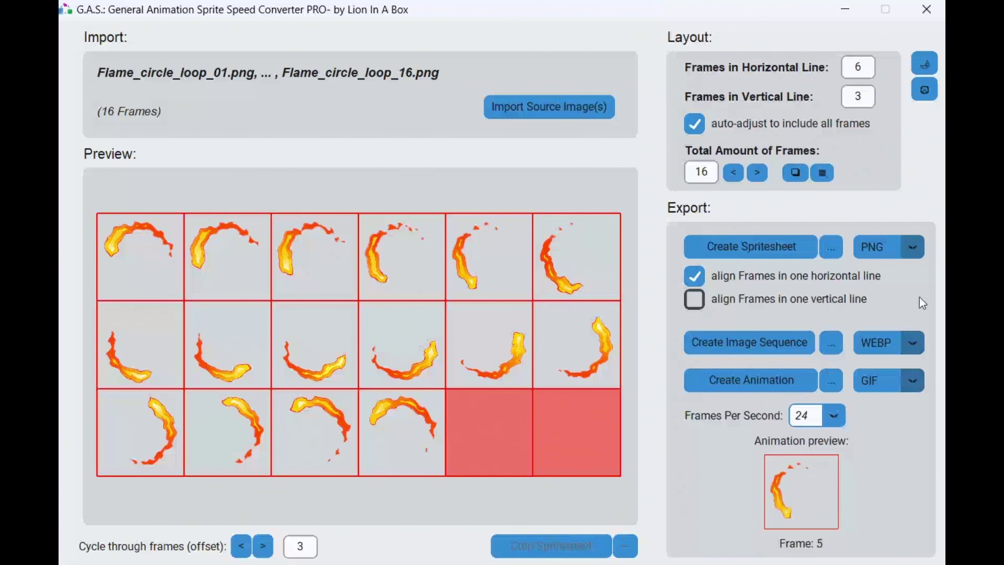